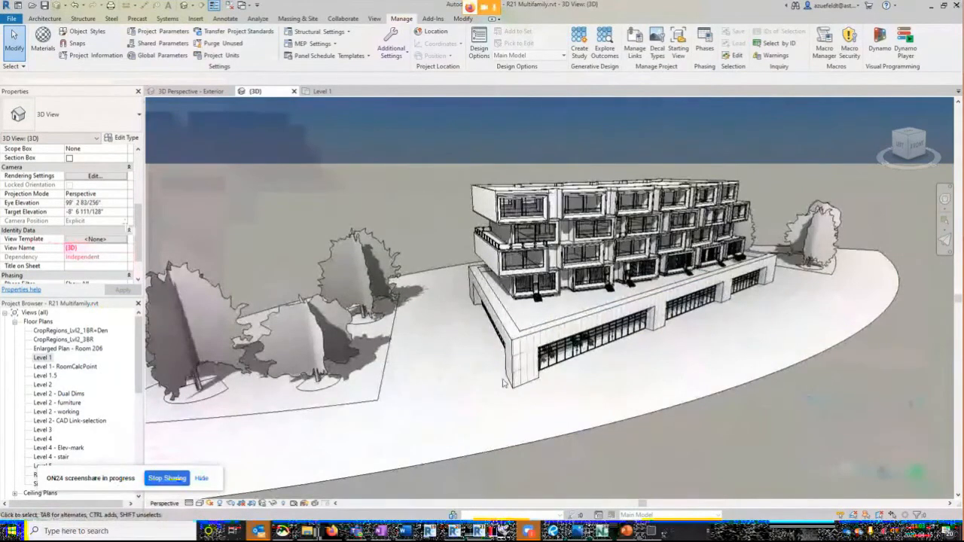
- Draw an Interior Wall-5 1/2"-1 Hr wall about 62 feet long on Level 1, beside the building's front corner
key(w)
key(a)
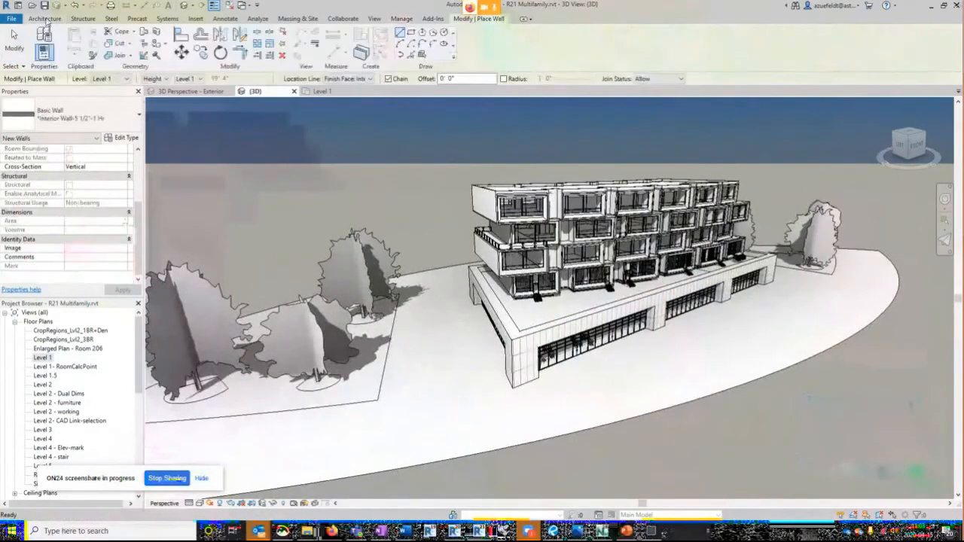
click(46, 19)
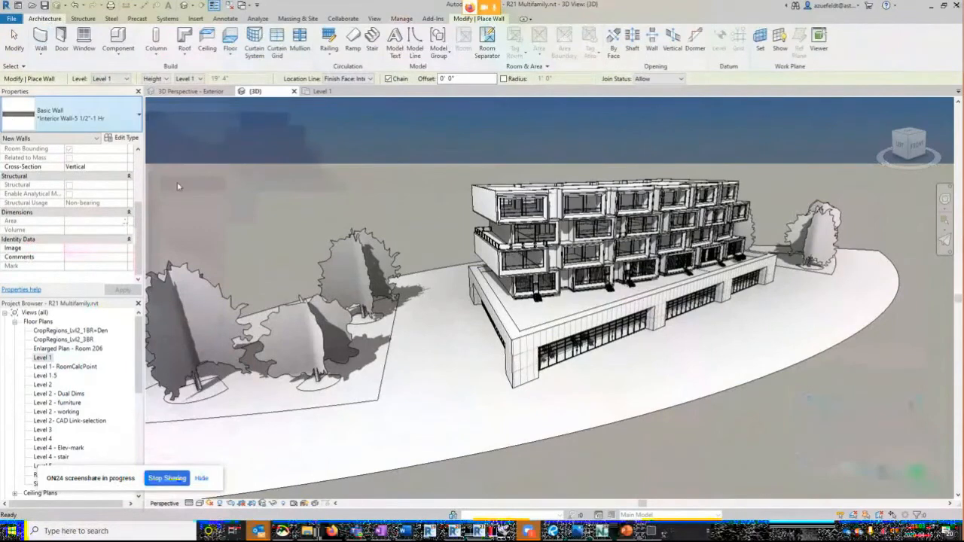
scroll(437, 418, down, 3)
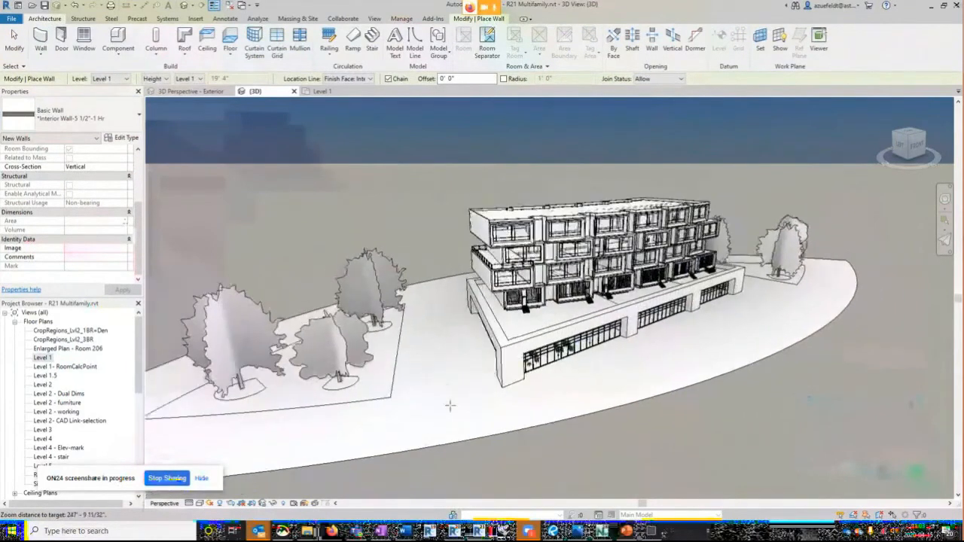
scroll(445, 410, up, 2)
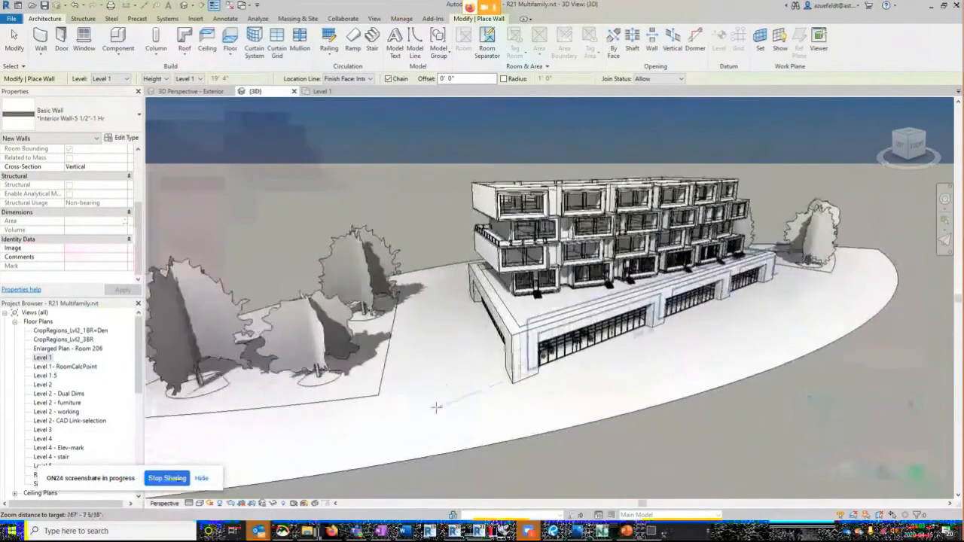
click(453, 429)
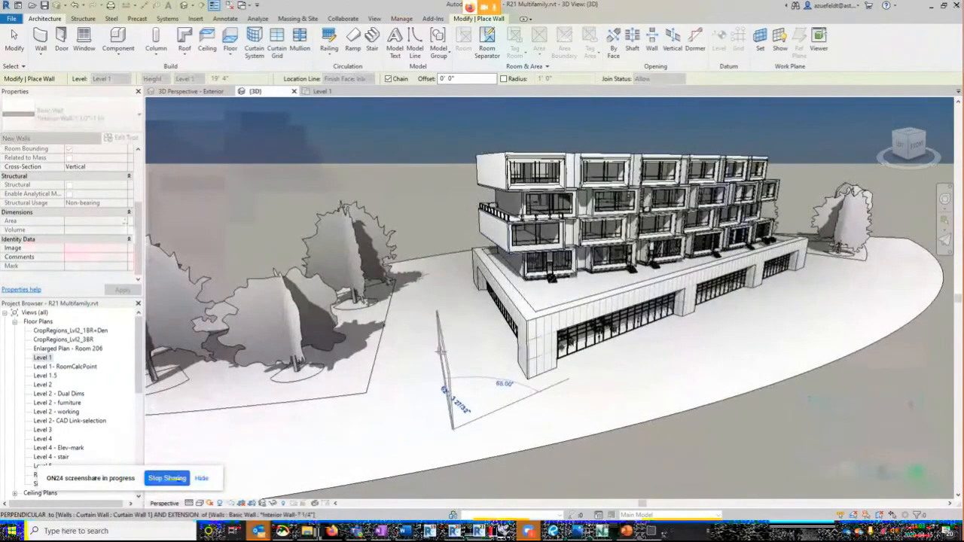
click(505, 440)
key(Escape)
key(Escape)
- Change the new wall's cross-section to Slanted
mouse_move(501, 442)
shift+middle_down()
mouse_move(467, 444)
mouse_move(567, 433)
mouse_move(501, 444)
shift+middle_up()
click(455, 425)
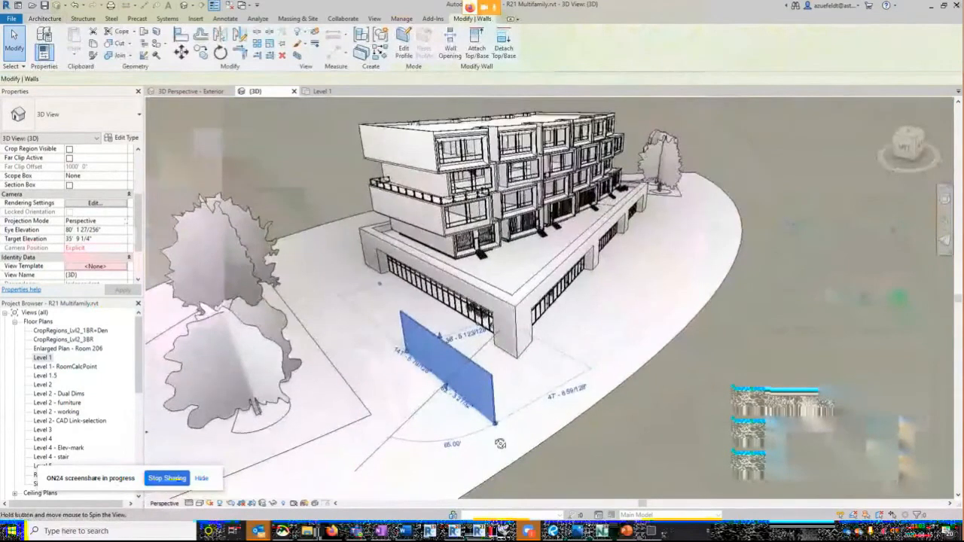
scroll(519, 443, up, 2)
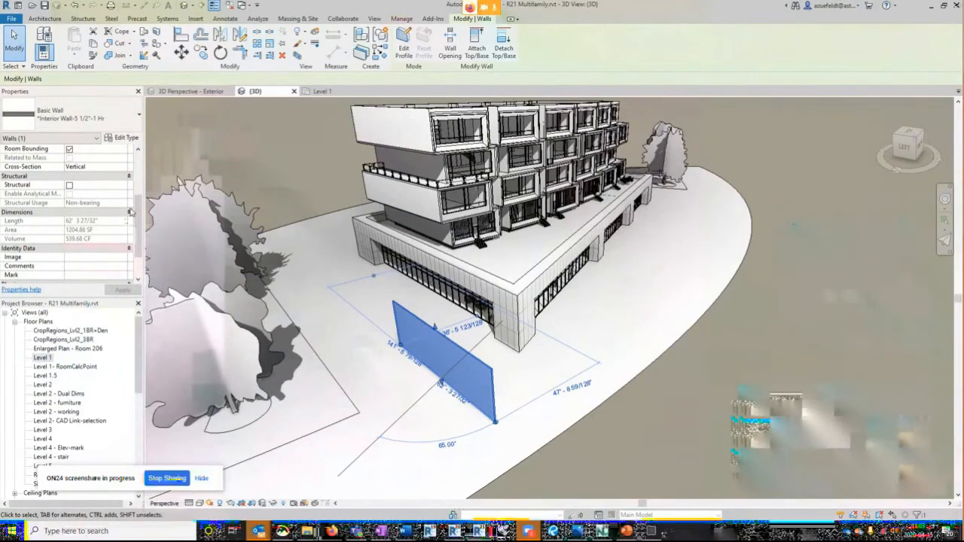
scroll(129, 213, up, 4)
scroll(136, 189, up, 2)
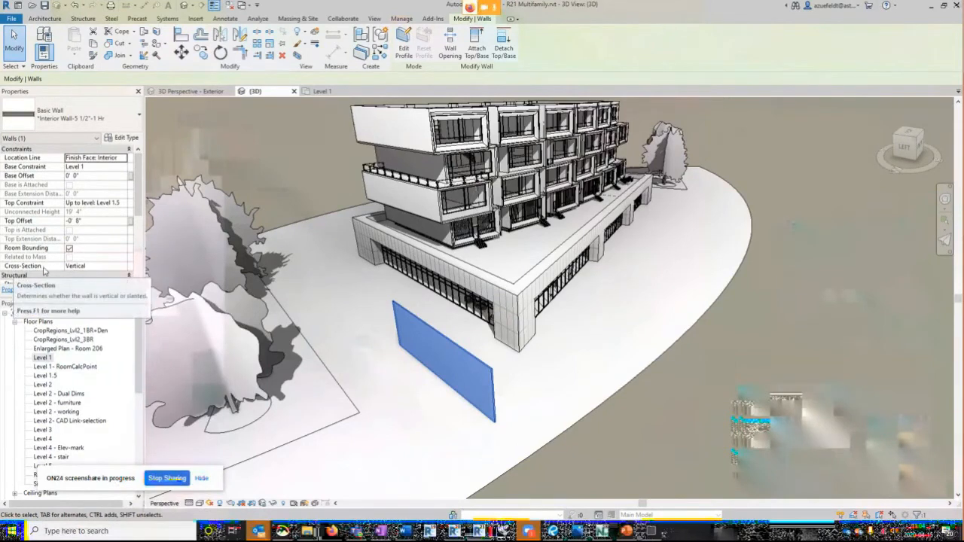
click(123, 267)
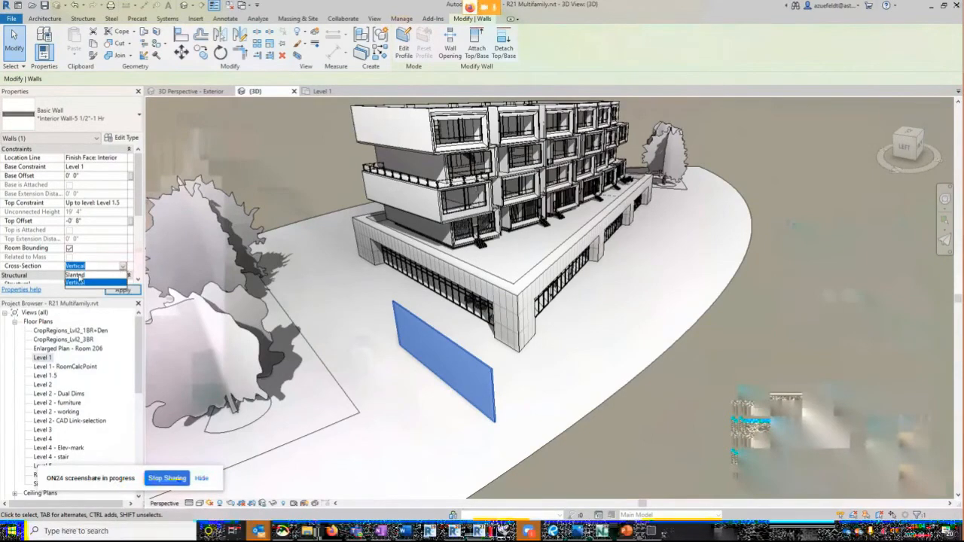
click(76, 275)
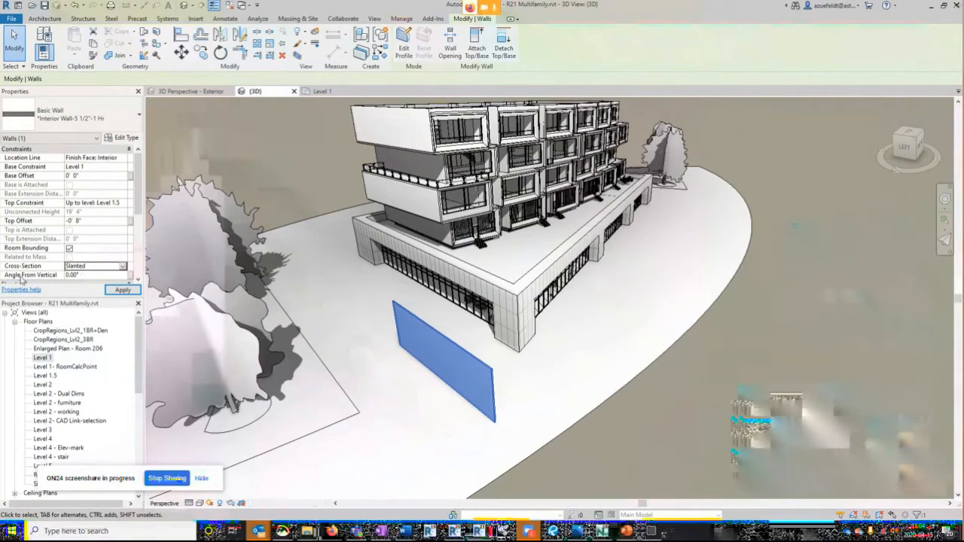
click(122, 290)
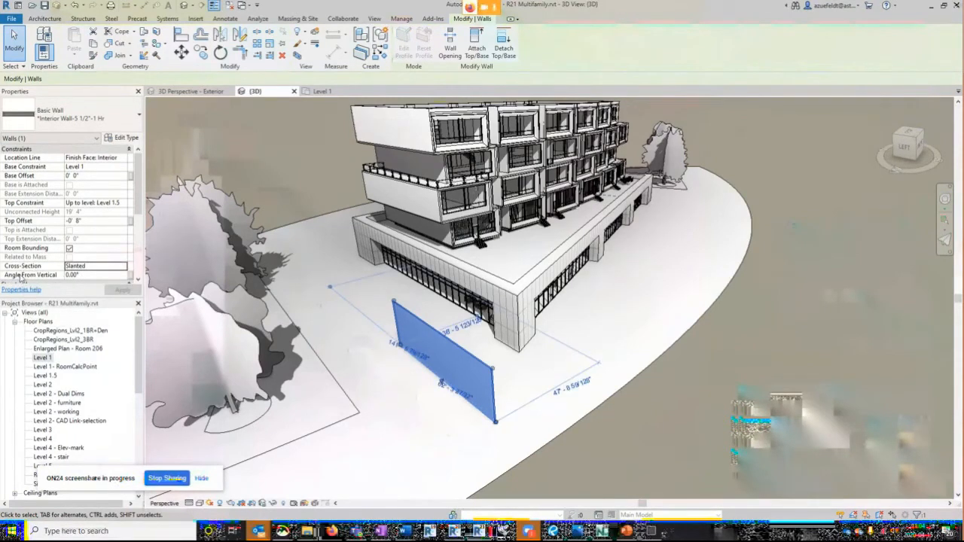
- Set the slanted wall's angle from vertical to 45° and inspect its lean from several sides
shift+middle_drag(546, 425, 503, 421)
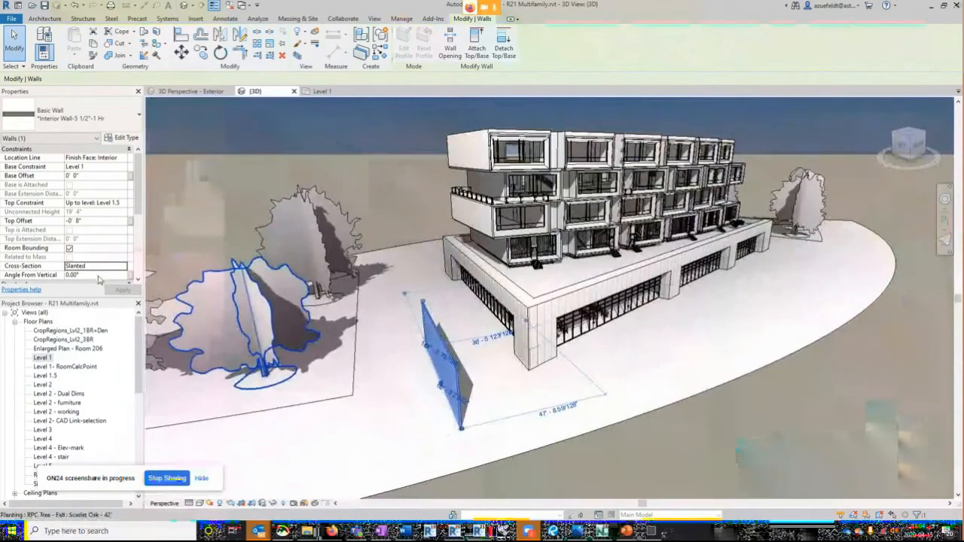
click(98, 275)
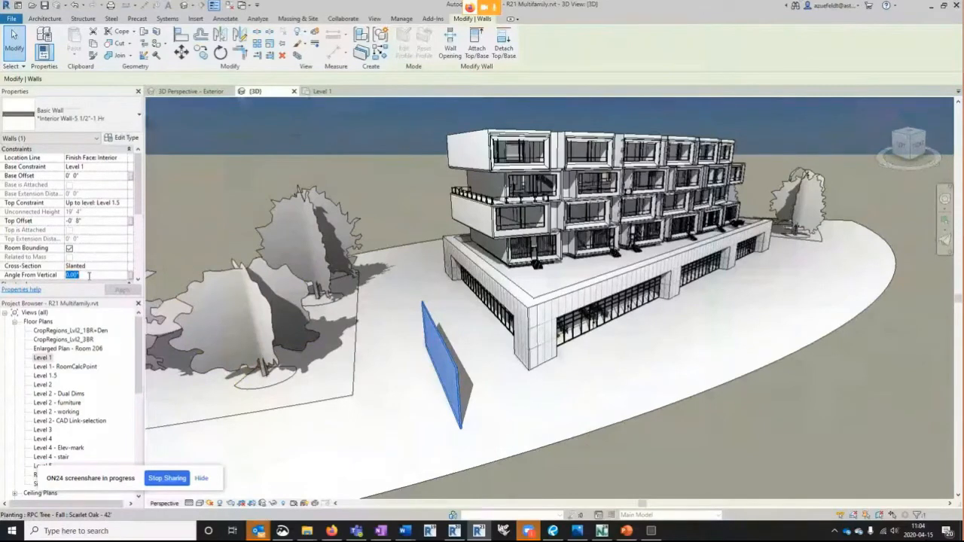
text(45)
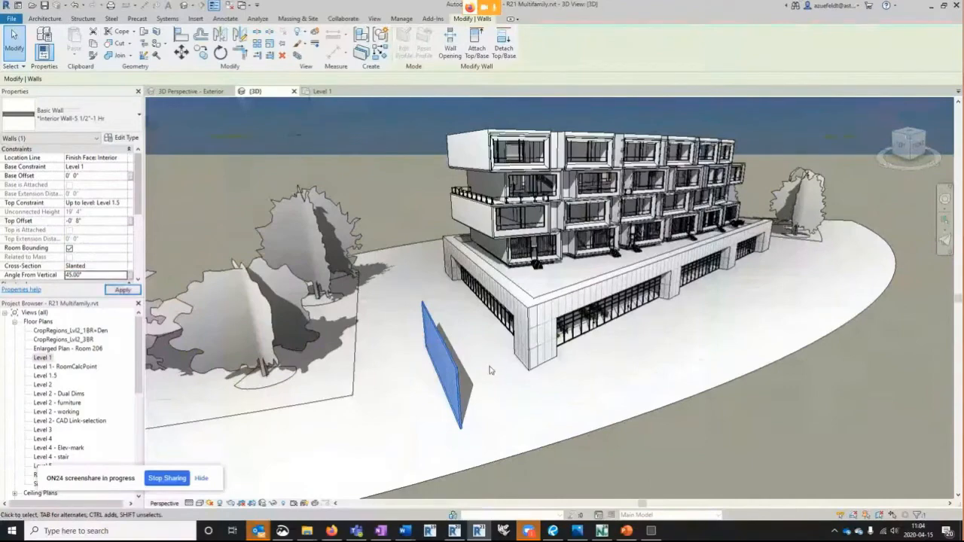
shift+middle_drag(547, 432, 510, 420)
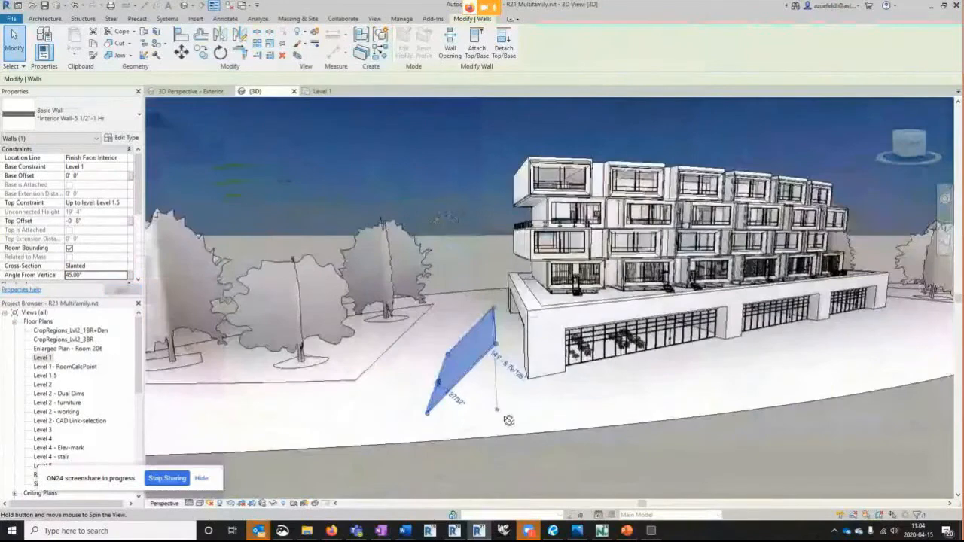
scroll(455, 350, up, 3)
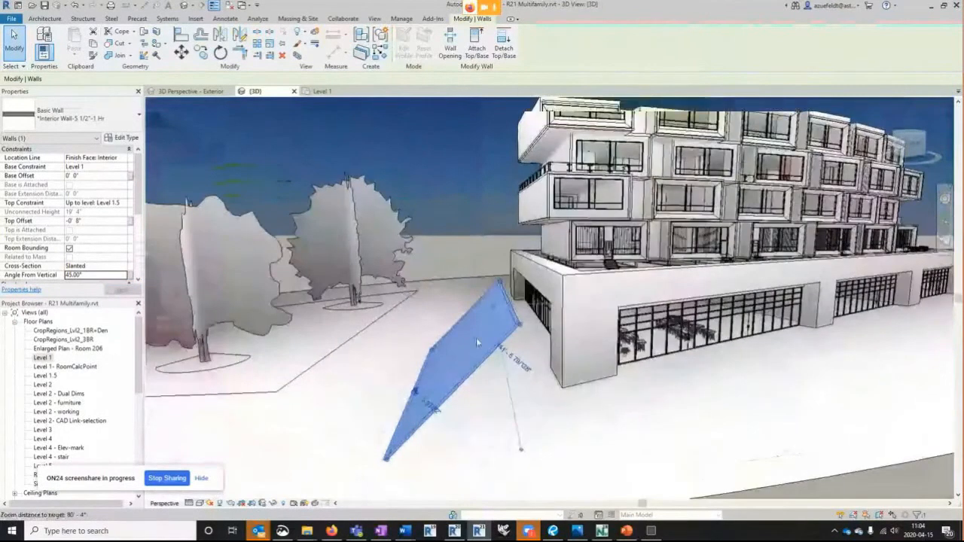
scroll(481, 346, down, 2)
scroll(479, 323, down, 2)
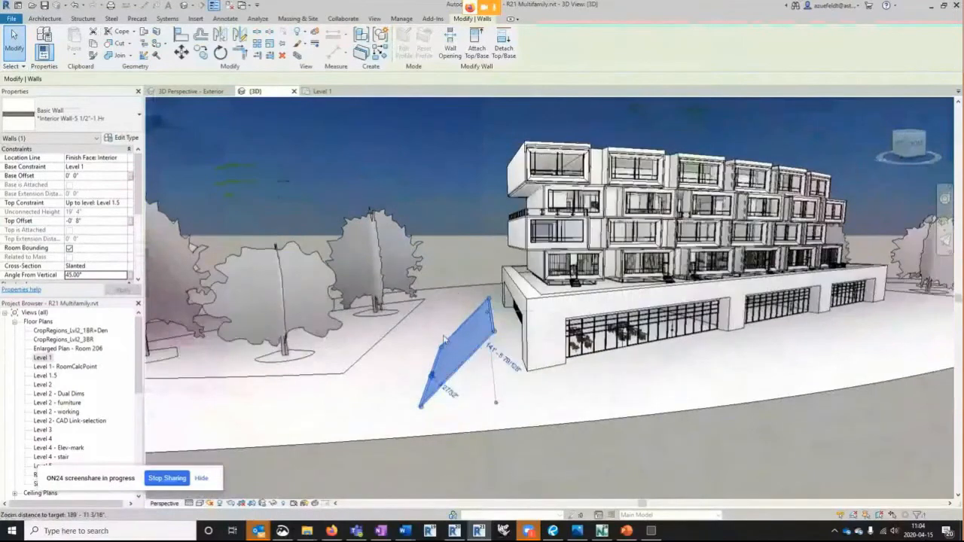
scroll(436, 334, down, 1)
- Draw a second vertical wall from the front base end of the slanted wall, running along the building's front side
shift+middle_drag(443, 370, 451, 388)
key(w)
key(a)
click(438, 429)
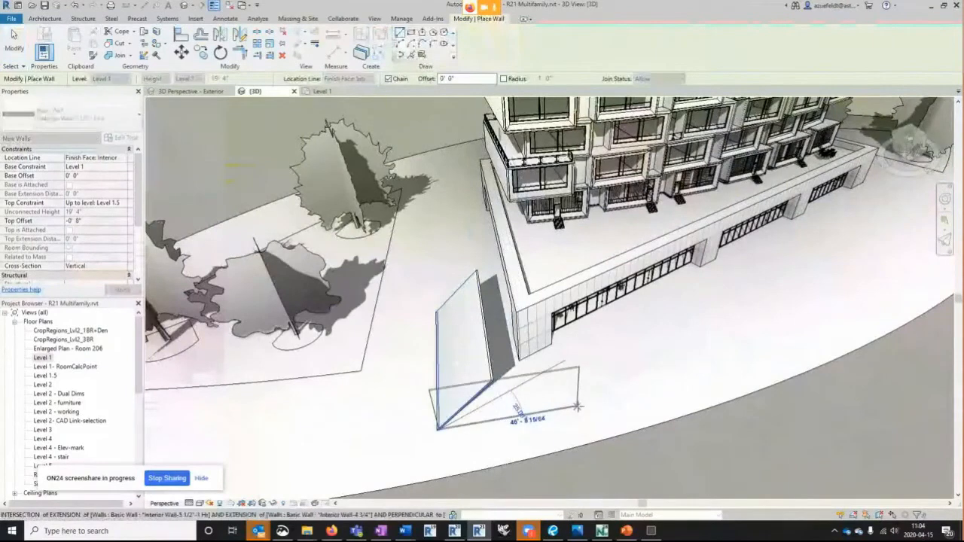
click(603, 420)
key(Escape)
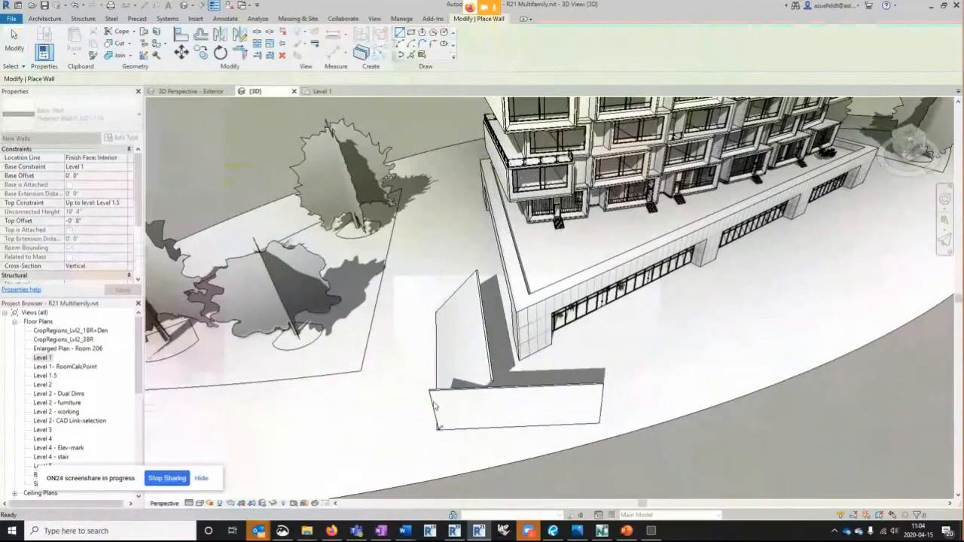
- Change the second wall's cross-section to Slanted
shift+middle_drag(462, 424, 670, 422)
click(524, 353)
key(Escape)
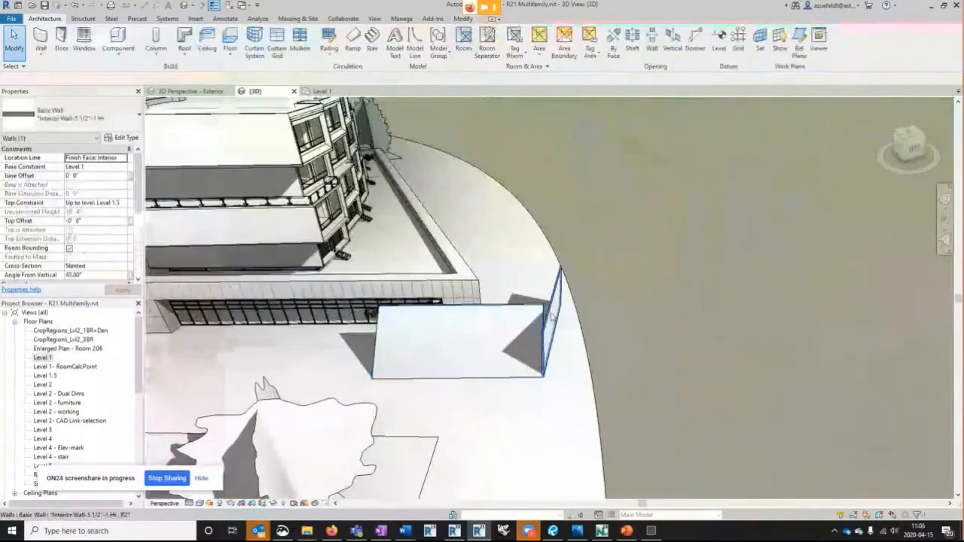
click(552, 317)
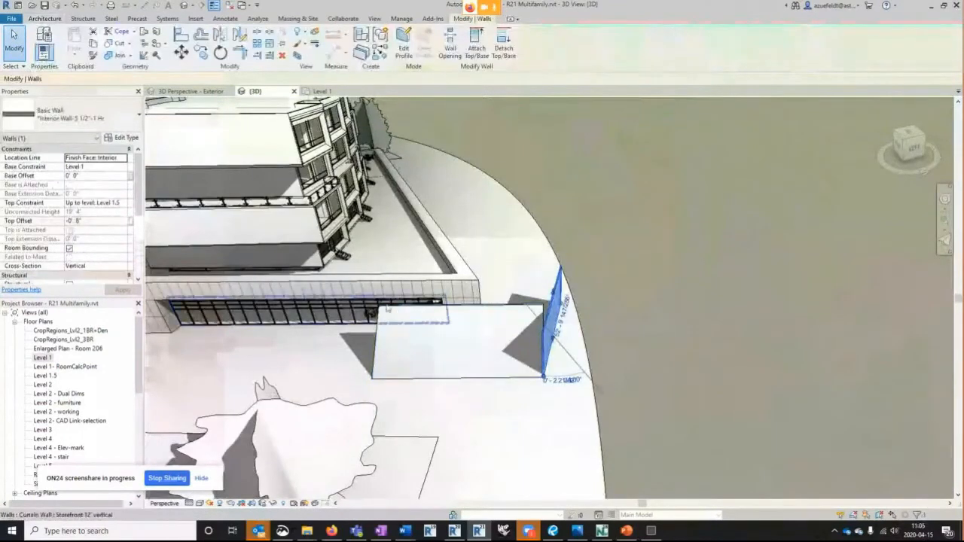
click(113, 266)
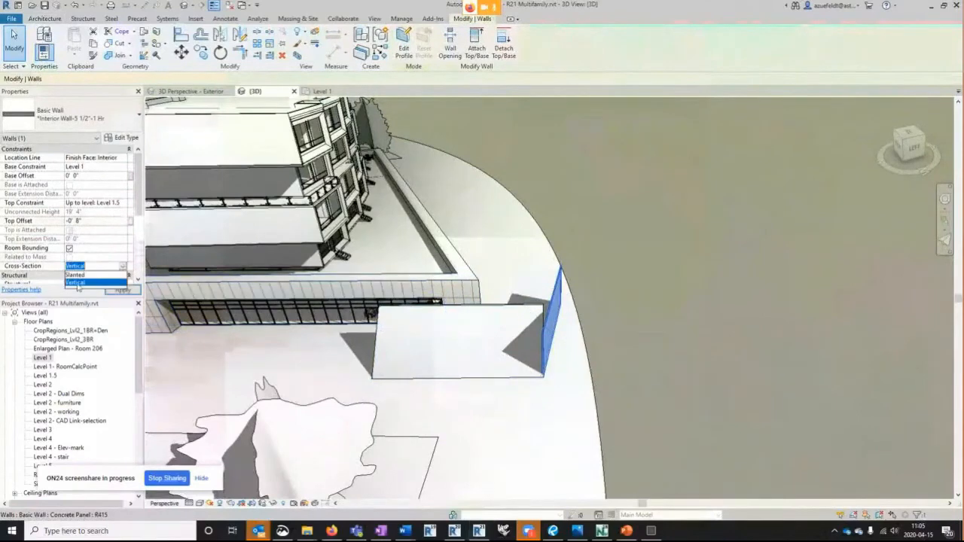
click(76, 275)
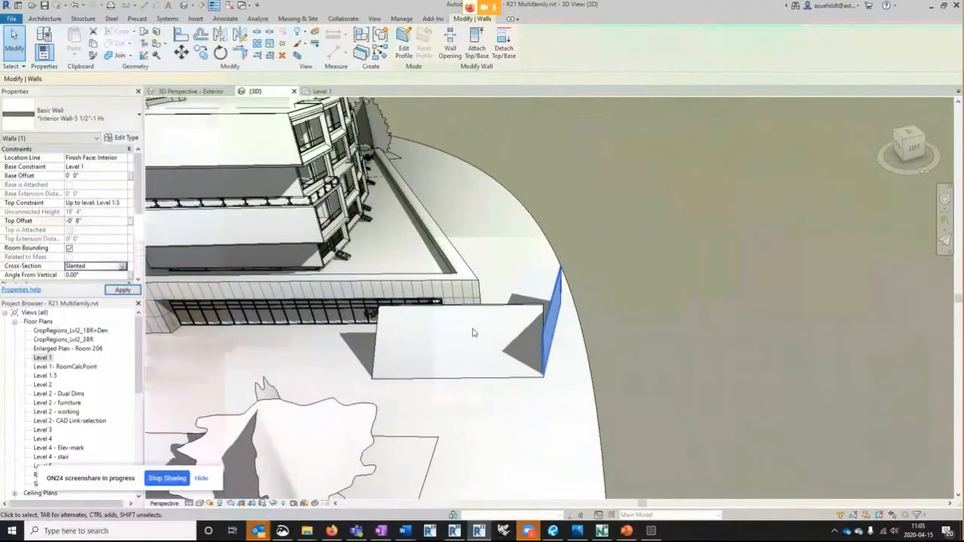
- Set the second wall's angle from vertical to -45° so that it leans toward the first slanted wall
click(99, 276)
text(45)
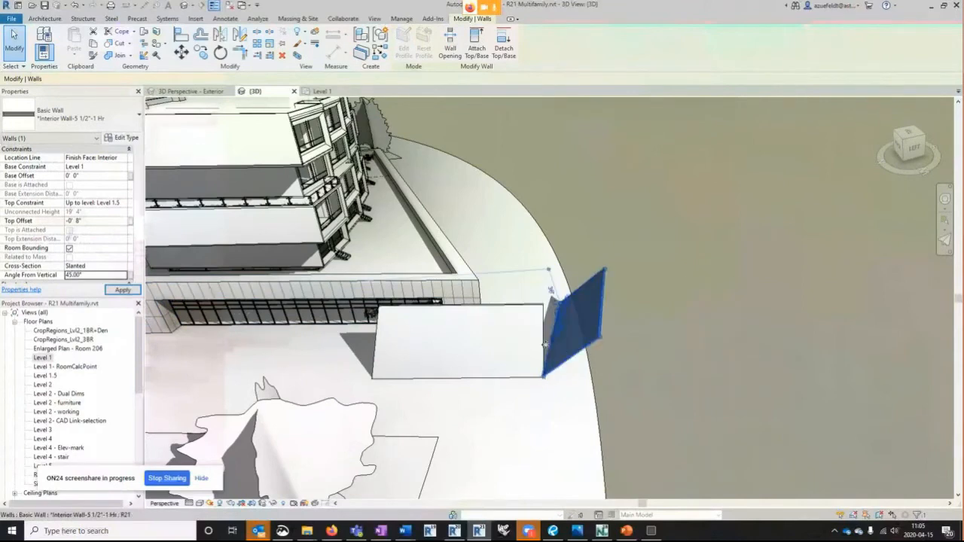
click(67, 275)
text(-)
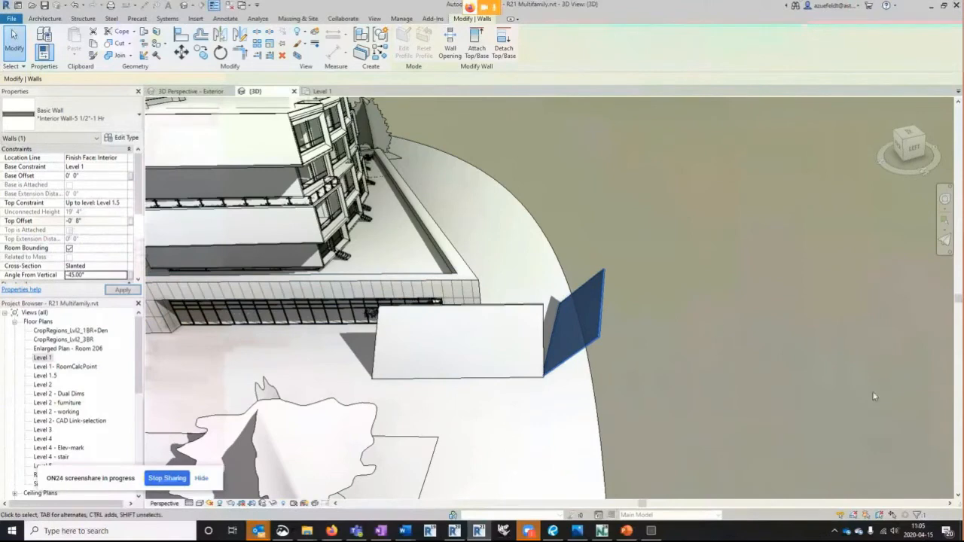
click(641, 328)
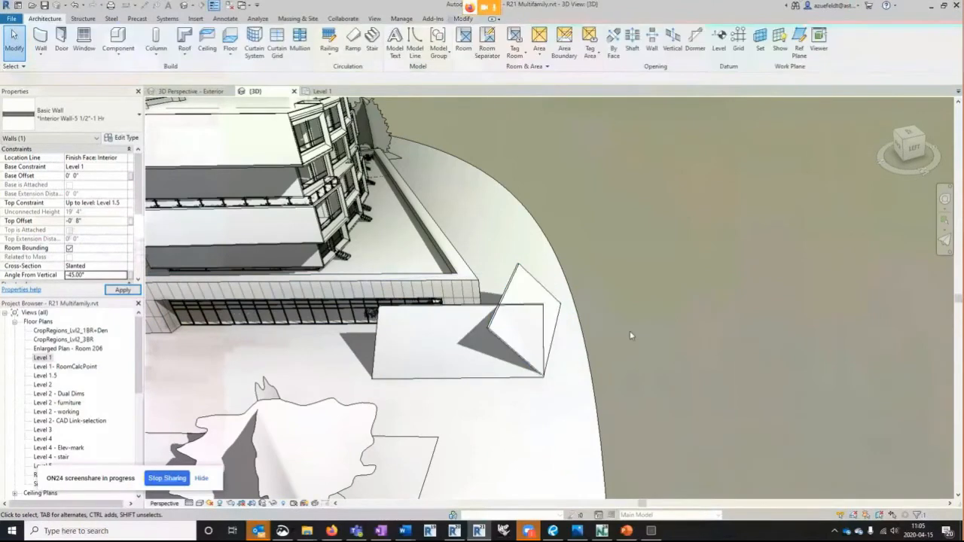
- Trim the two slanted walls to each other at their shared corner and inspect the joint from both sides
click(451, 305)
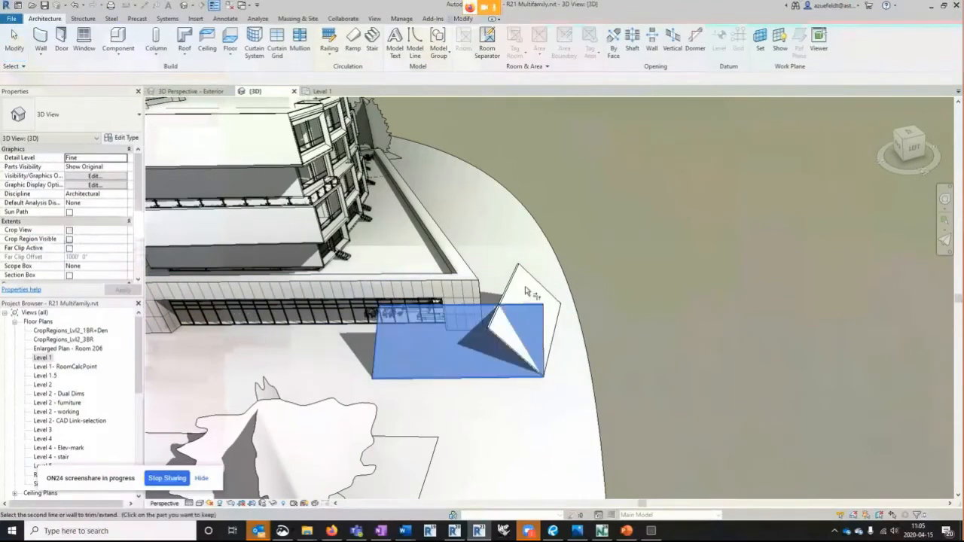
click(510, 287)
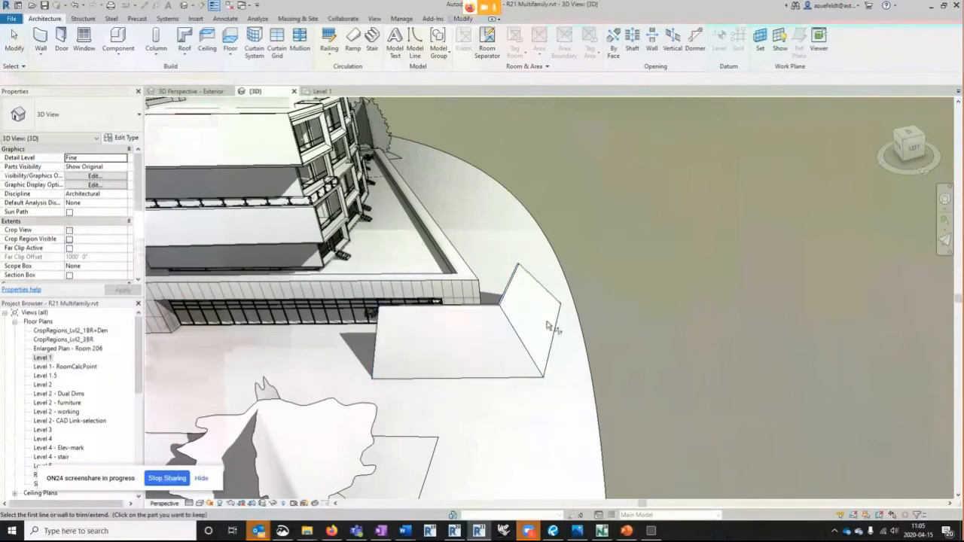
key(Escape)
shift+middle_drag(632, 329, 504, 367)
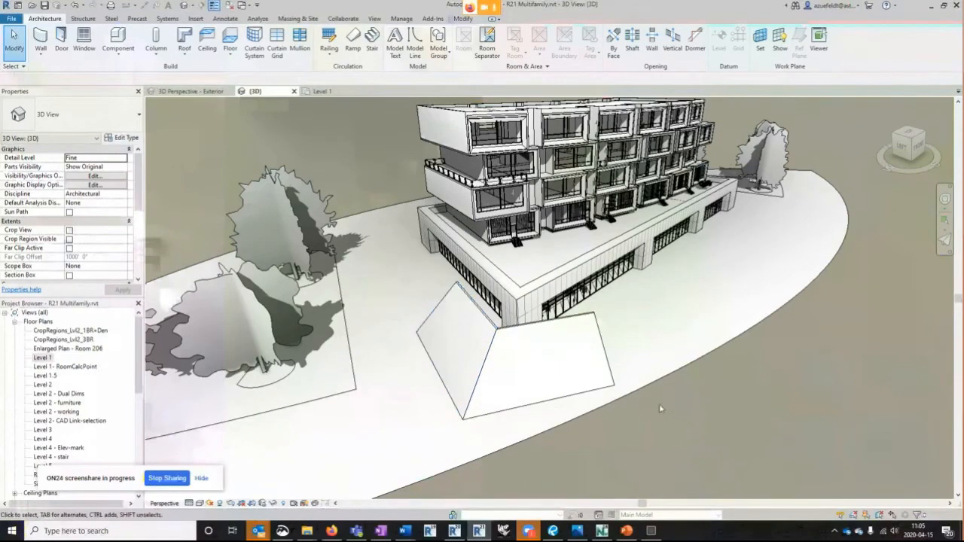
shift+middle_drag(648, 395, 556, 402)
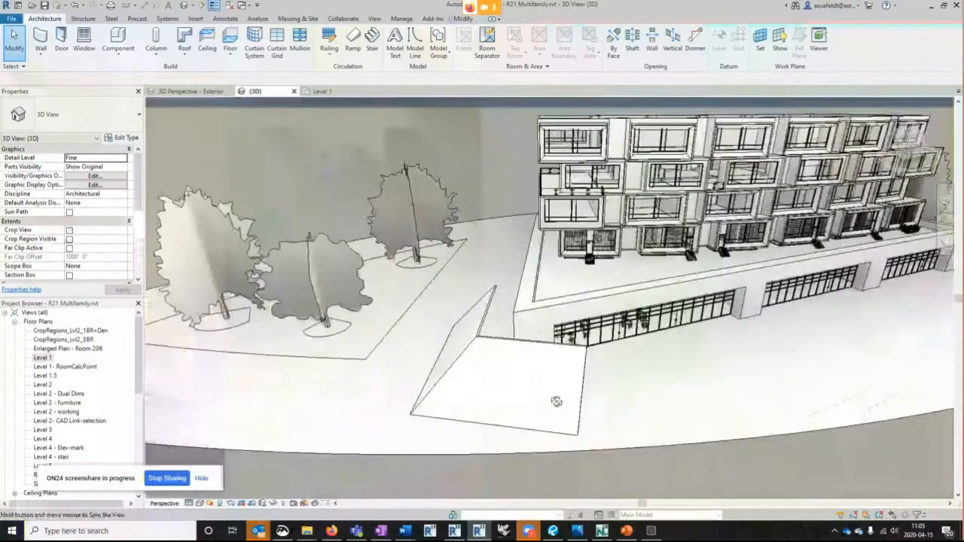
click(478, 335)
key(Escape)
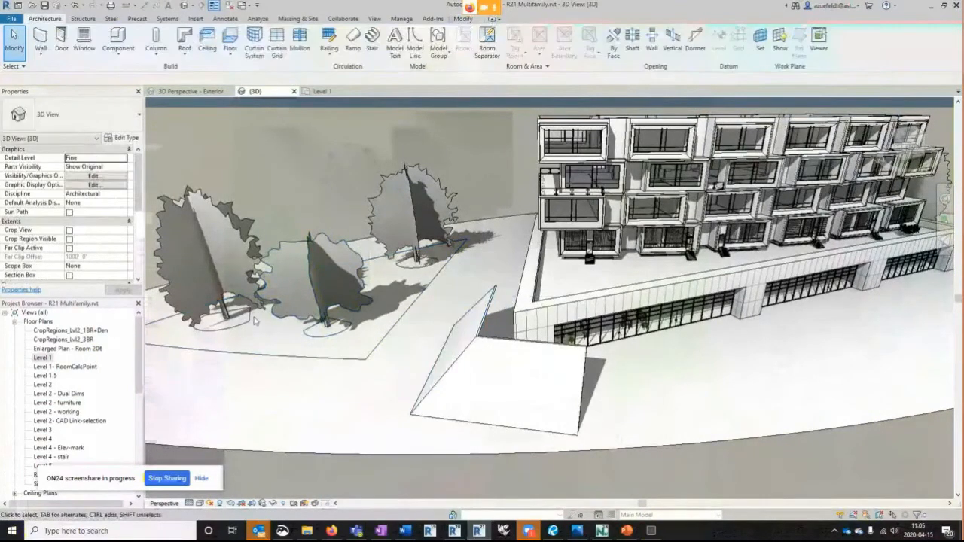
- Change the first slanted wall's type to Curtain Panel, deleting the panel types that cannot be made and replacing missing panels with system panels
click(469, 343)
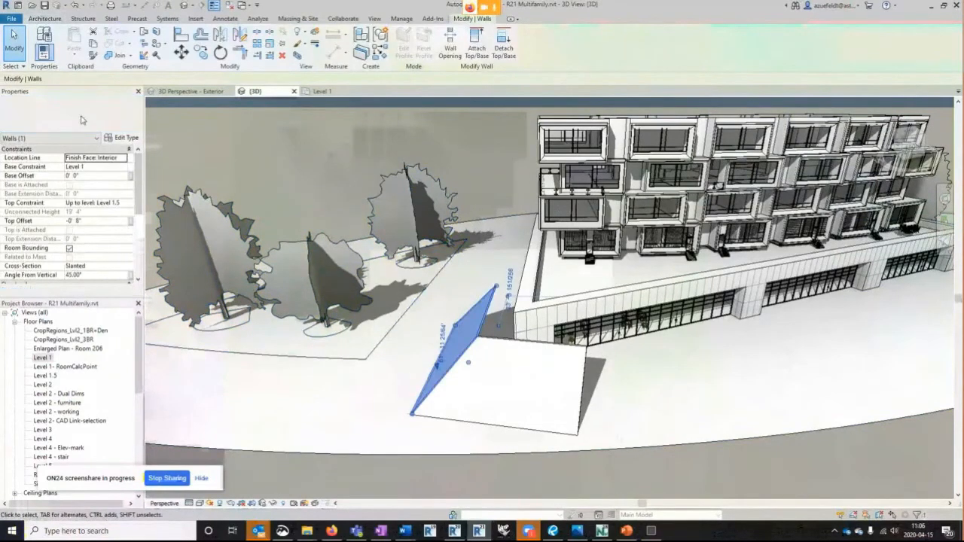
click(72, 114)
scroll(73, 167, down, 3)
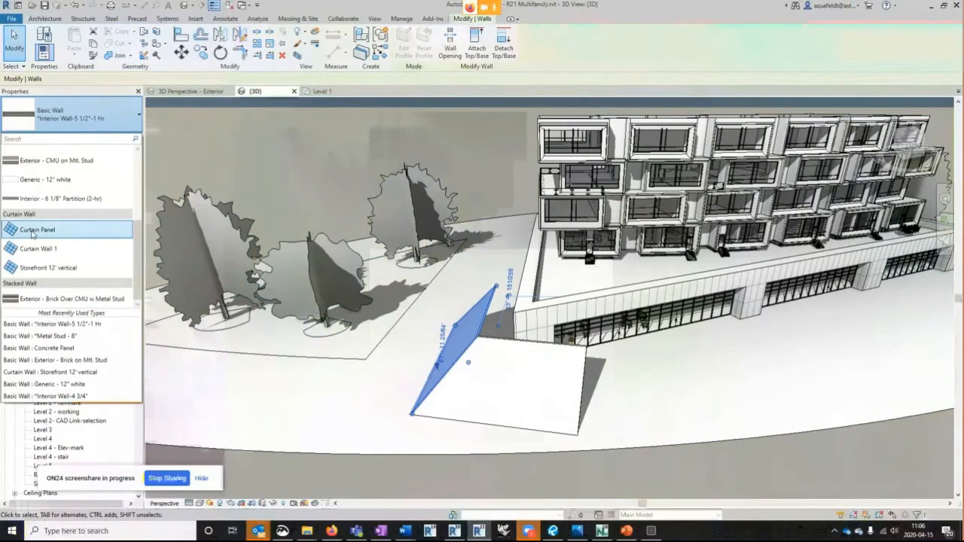
click(32, 230)
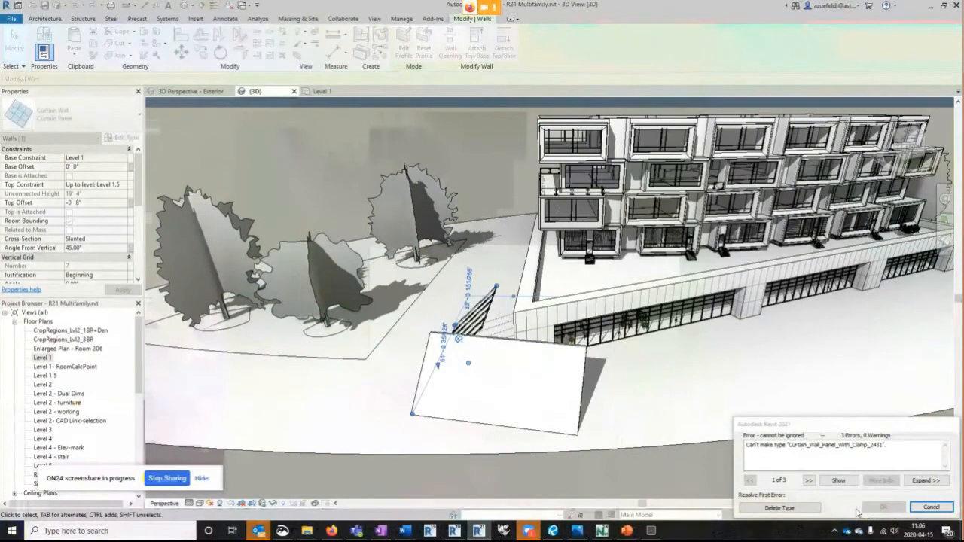
click(779, 509)
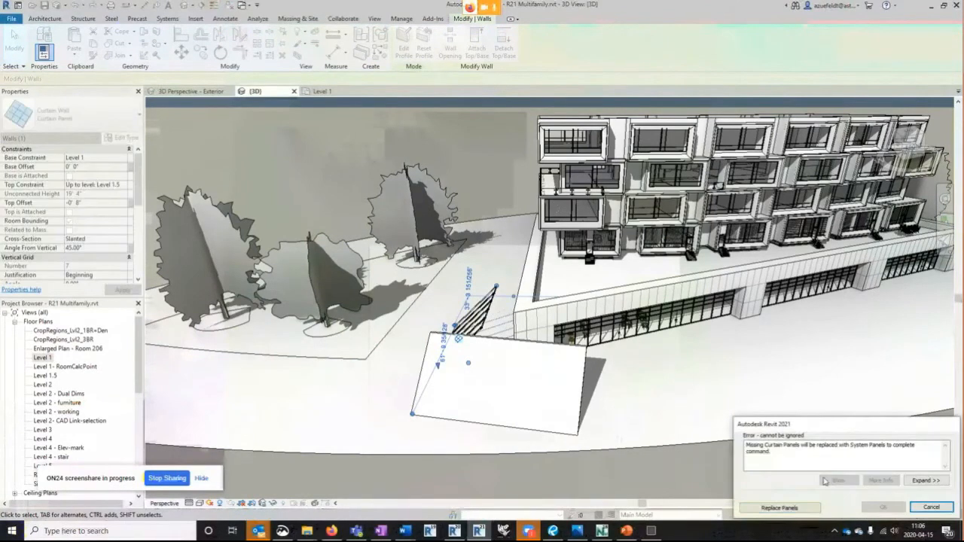
click(782, 507)
- Inspect the slanted curtain wall and its corner with the second slanted wall from several sides
shift+middle_drag(380, 408, 514, 345)
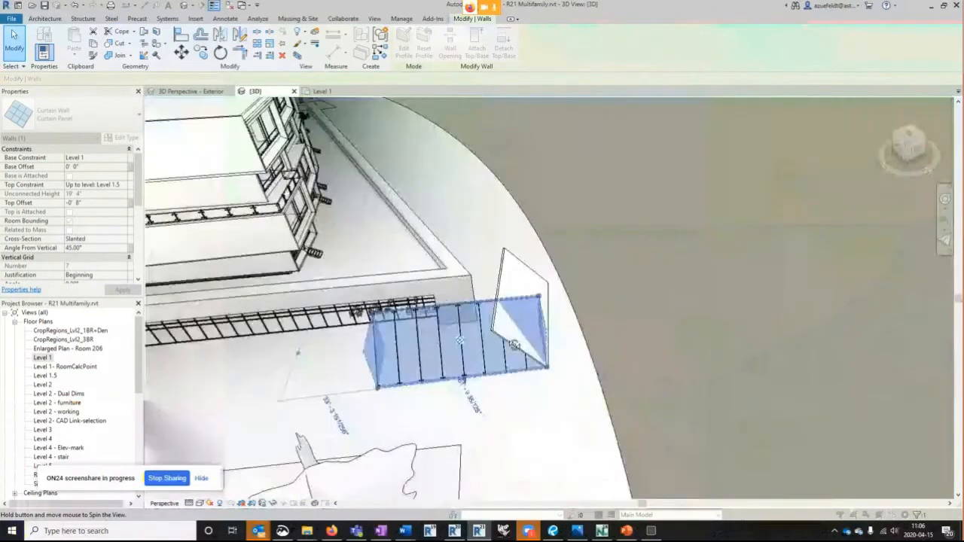
scroll(514, 345, up, 1)
key(Escape)
shift+middle_drag(655, 356, 665, 376)
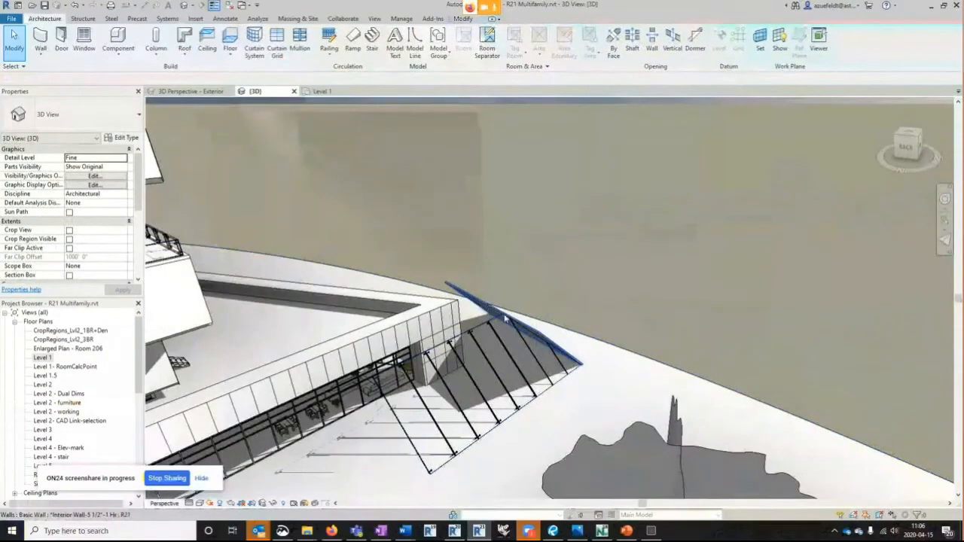
click(492, 310)
key(Escape)
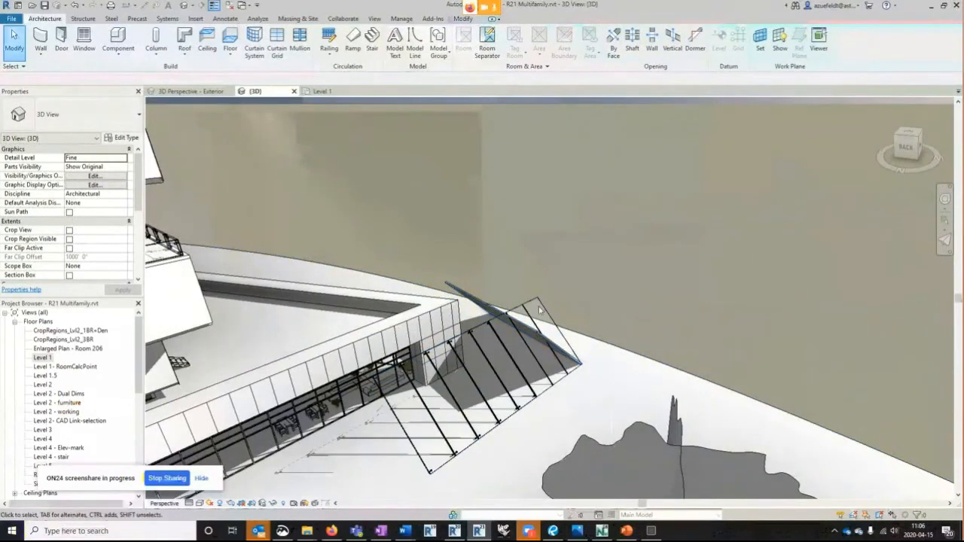
shift+middle_drag(715, 302, 465, 301)
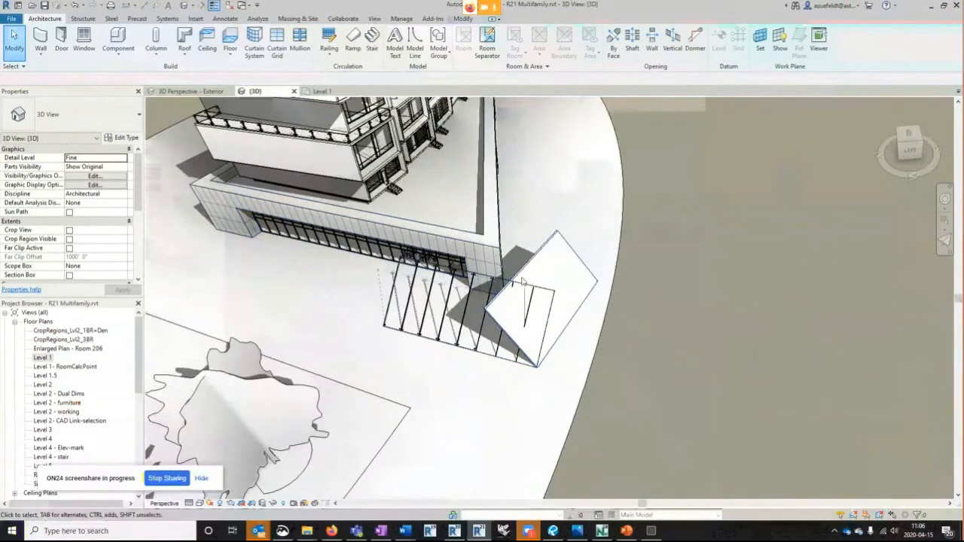
- Restore the curtain wall to the solid slanted wall joined to the second wall
click(499, 284)
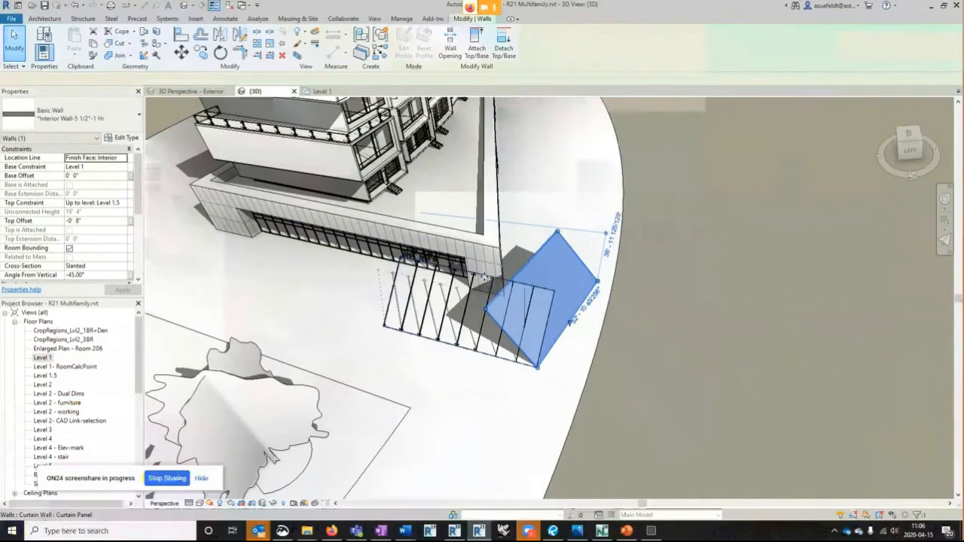
click(488, 281)
click(563, 249)
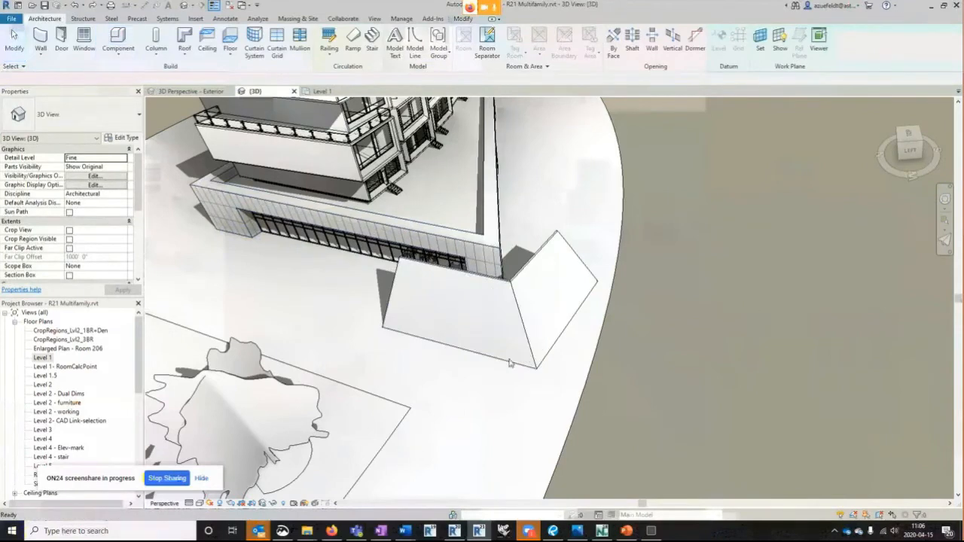
shift+middle_drag(488, 284, 707, 329)
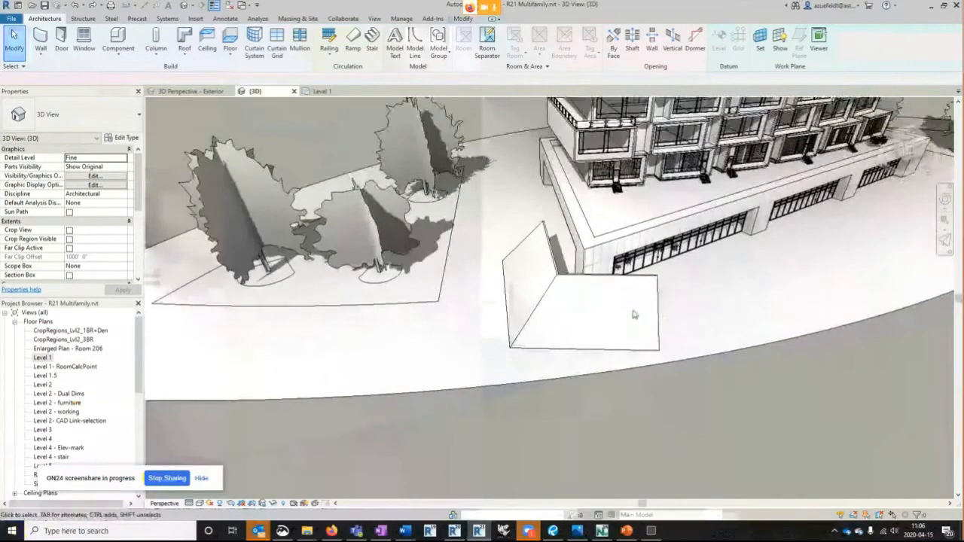
- Place a 36" x 84" Single-Flush door and a 10'-4" x 12'-4" Front_Window beside it in the second slanted wall
click(63, 38)
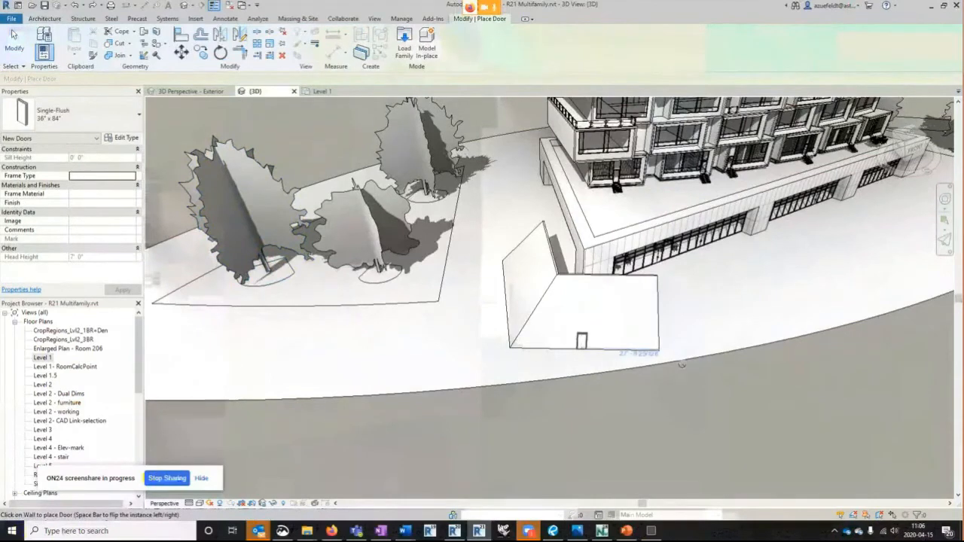
click(13, 38)
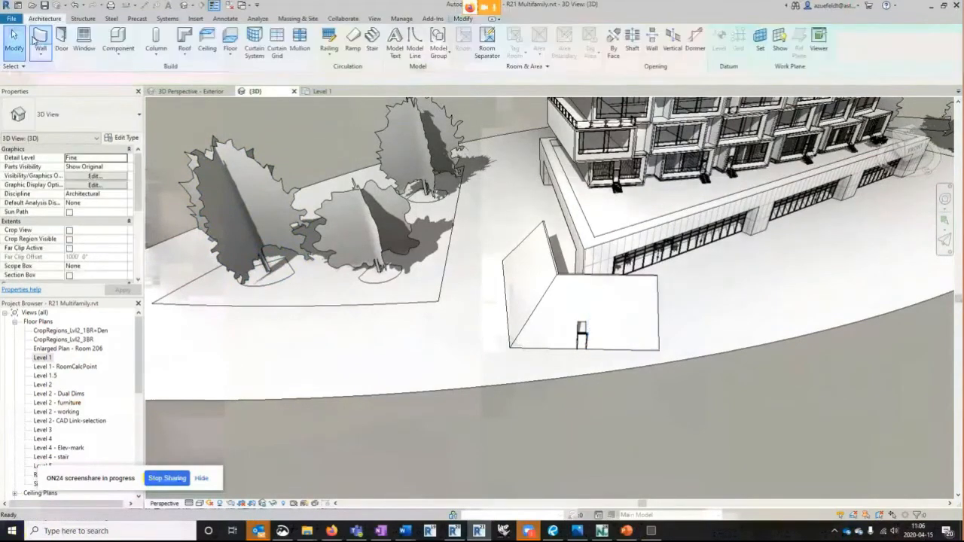
click(83, 40)
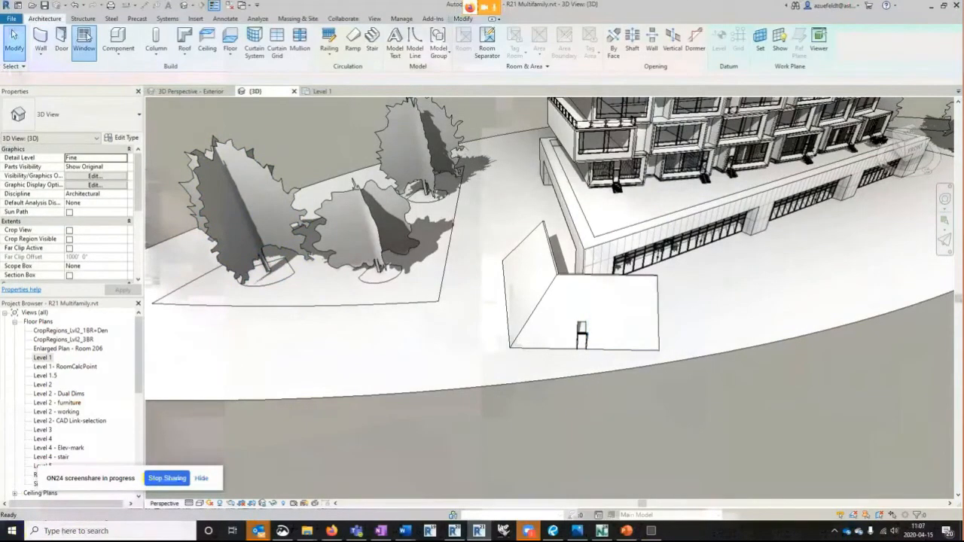
click(631, 316)
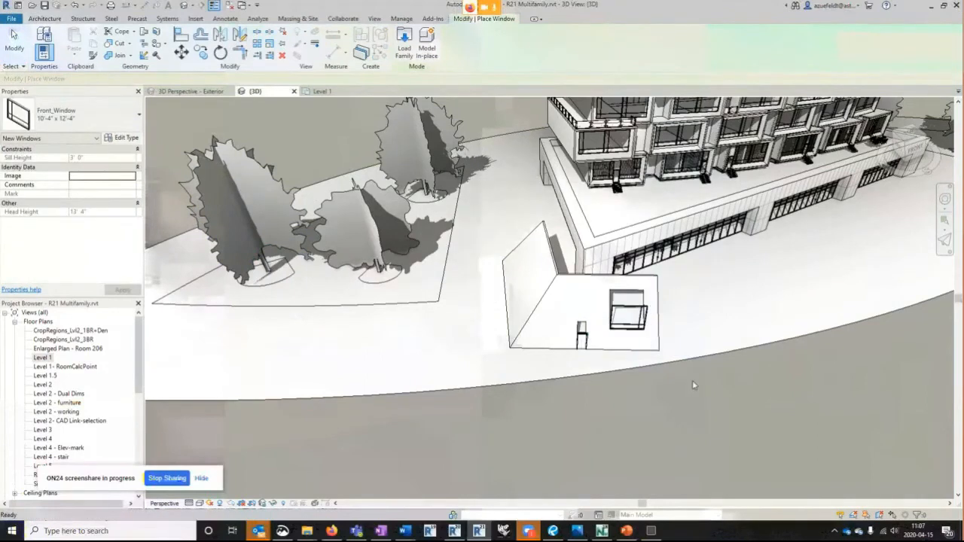
key(Escape)
key(Escape)
- Set the door's orientation to Slanted so that it follows the second wall's lean
shift+middle_drag(732, 388, 588, 367)
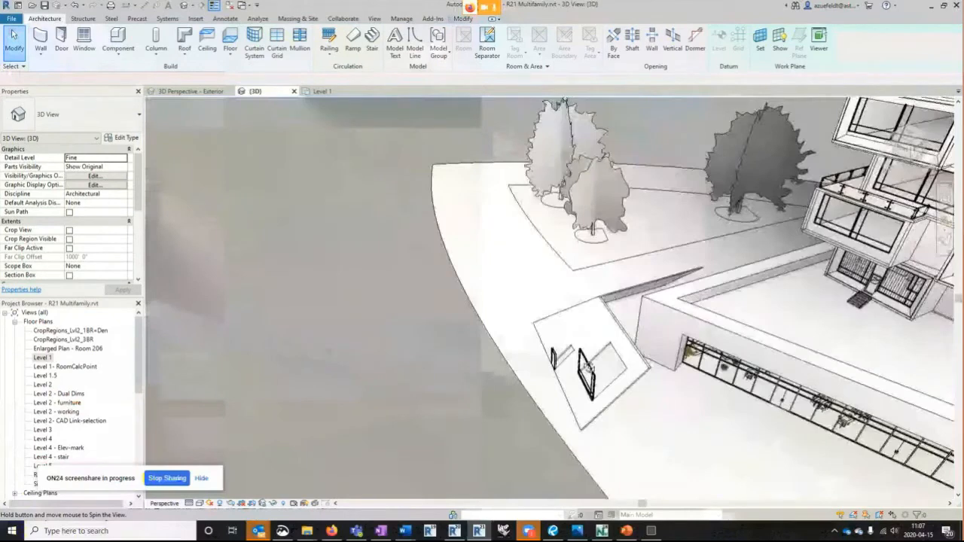
scroll(554, 360, up, 2)
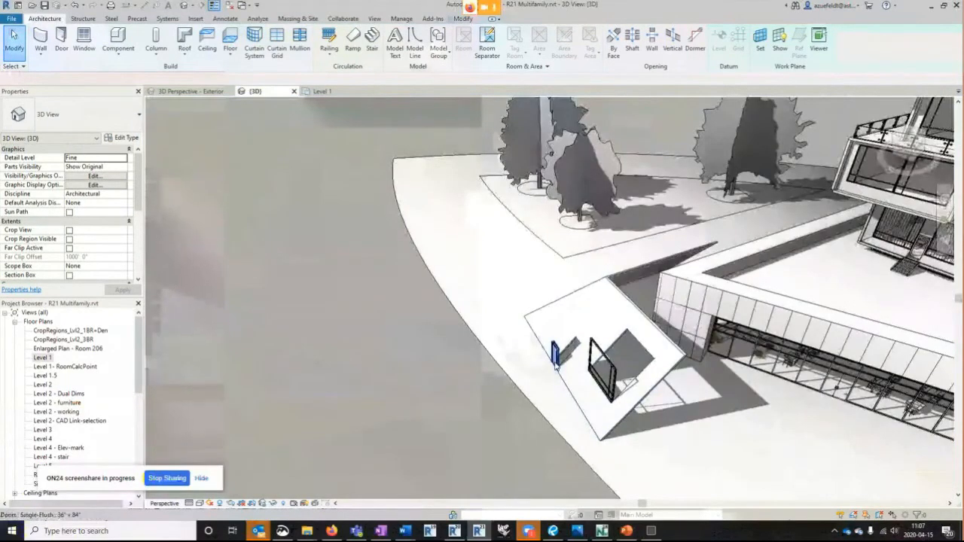
click(556, 356)
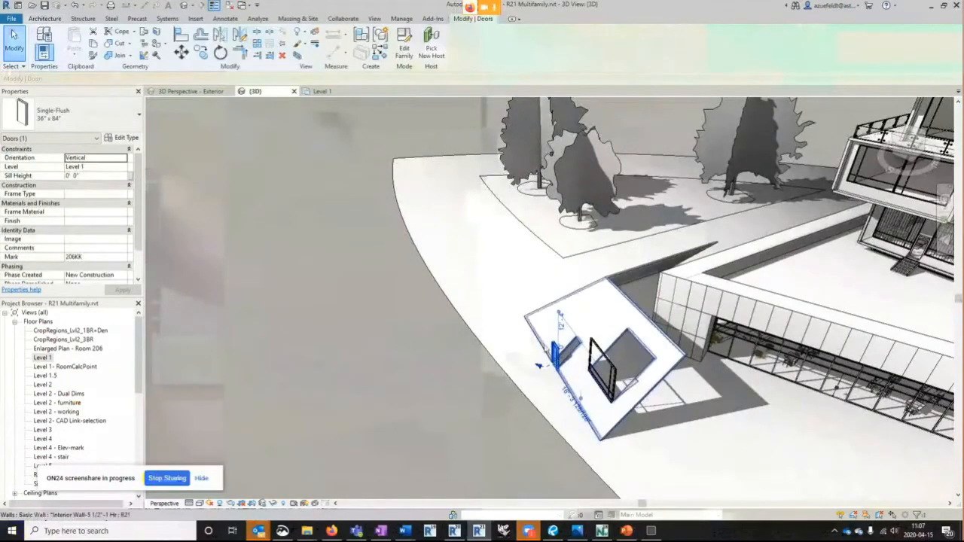
scroll(139, 185, down, 2)
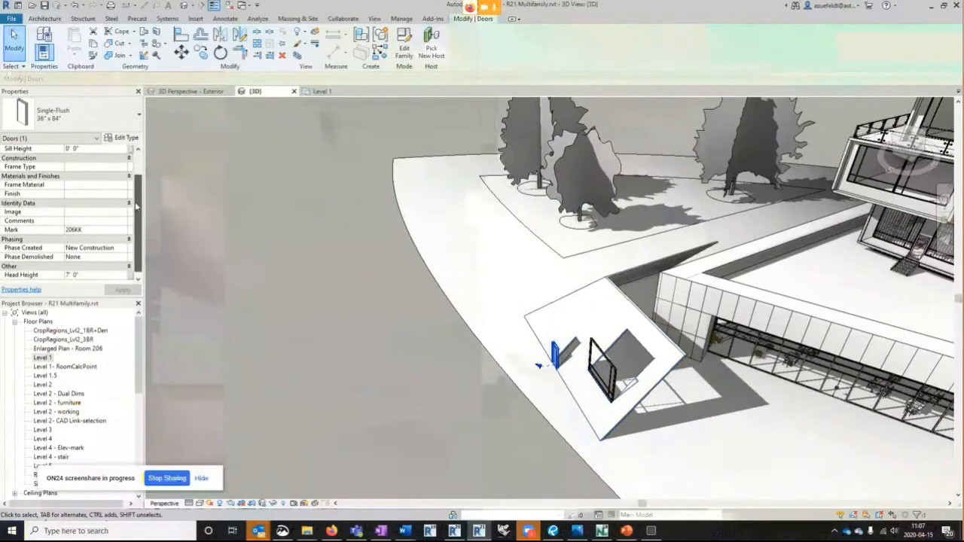
scroll(138, 177, up, 2)
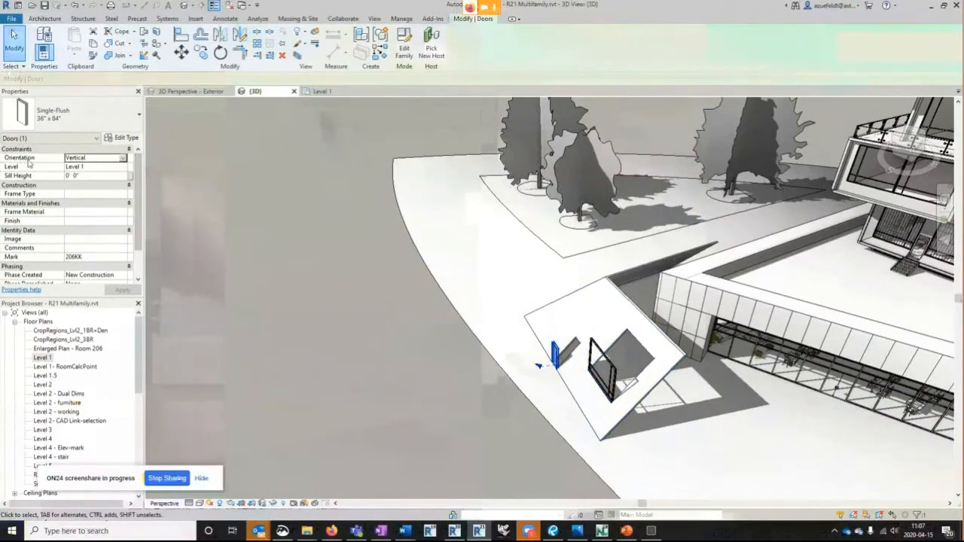
click(123, 158)
click(72, 174)
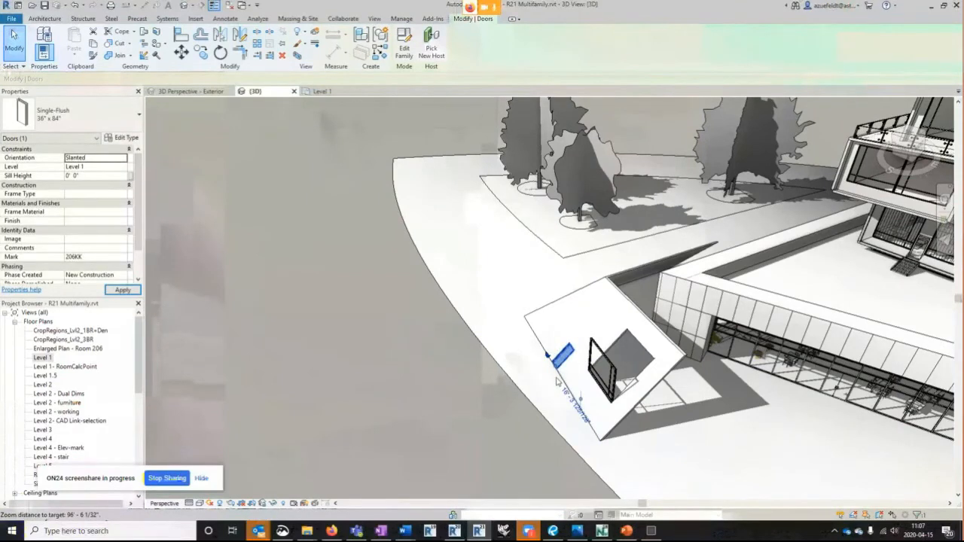
- Set the window's orientation to Slanted so that it lies in the plane of the wall
scroll(557, 382, up, 2)
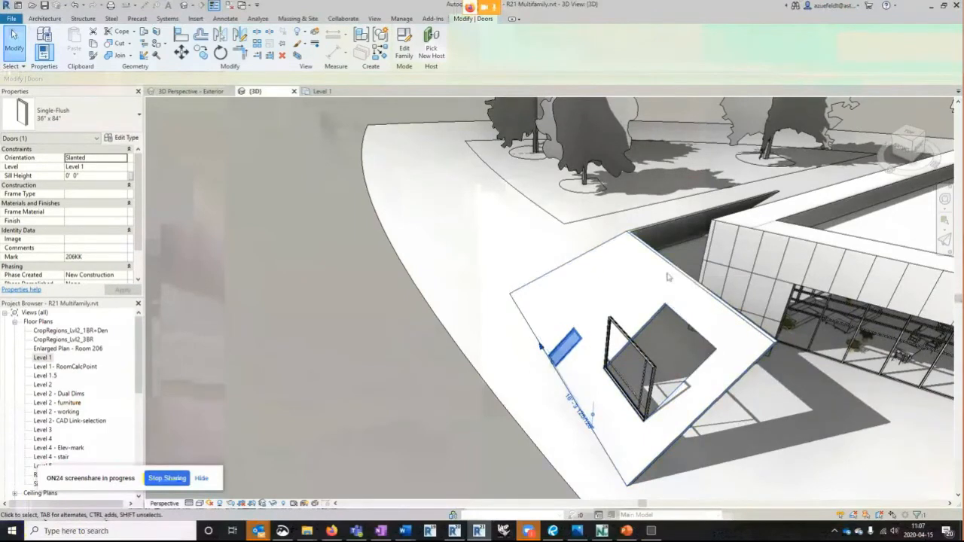
click(647, 356)
click(132, 159)
click(90, 175)
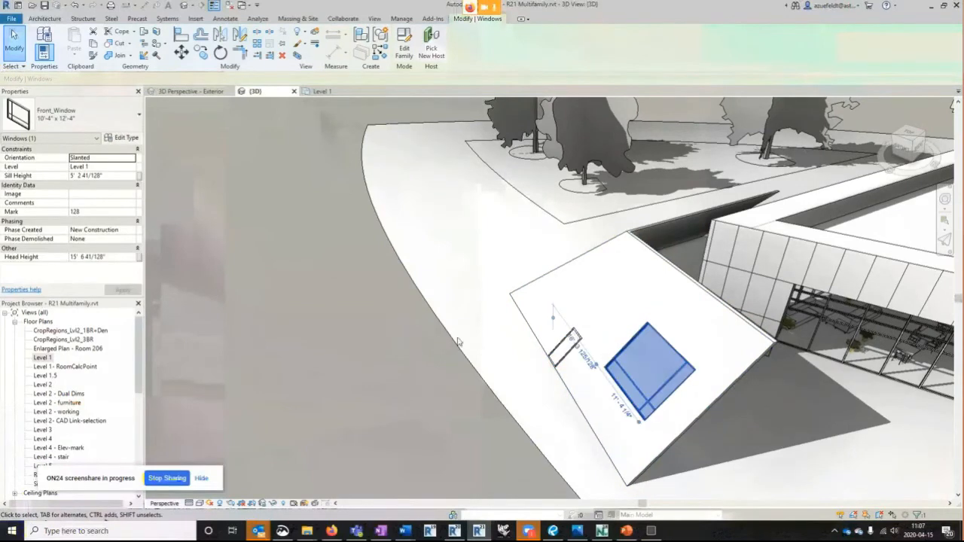
key(Escape)
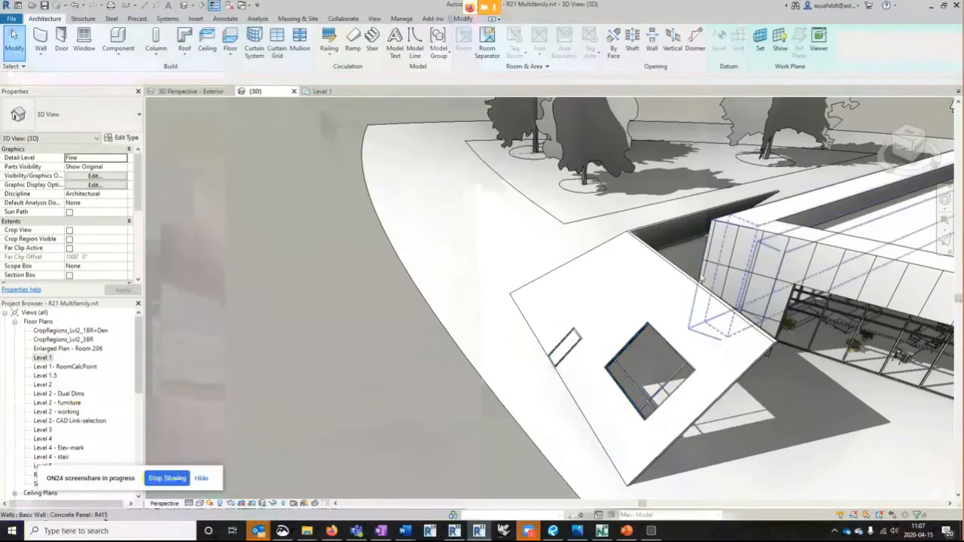
- Set the angle from vertical of the wall hosting the door and window to -5°
click(697, 285)
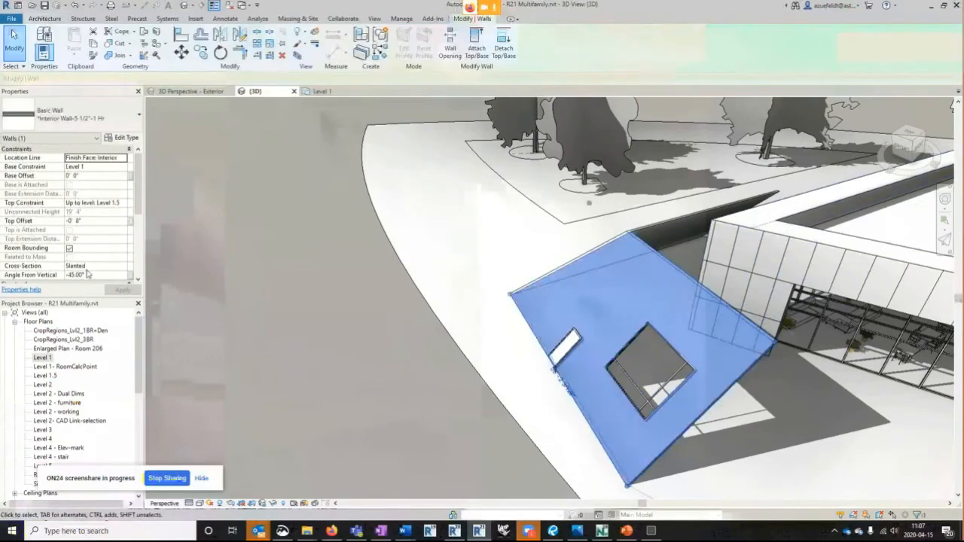
click(72, 276)
key(BackSpace)
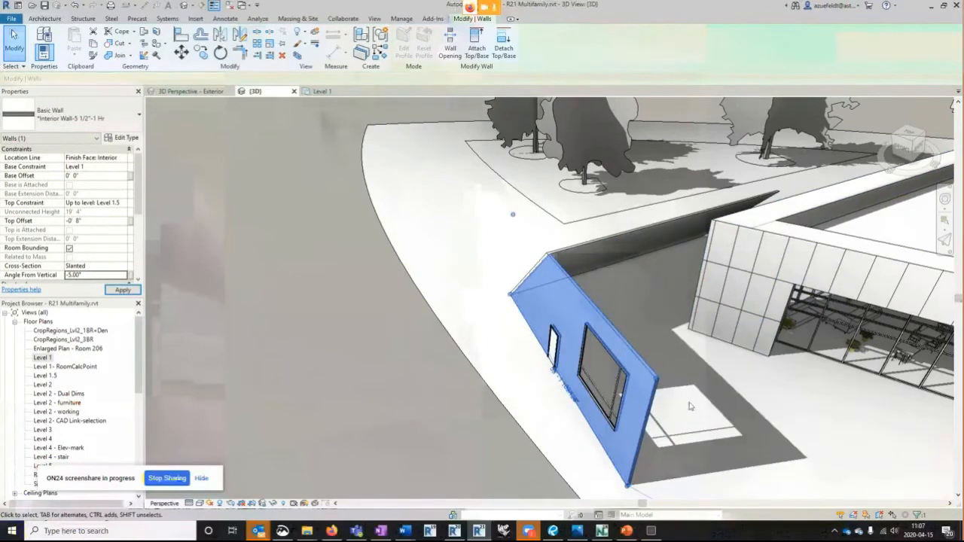
- Set the orientation of the door in the slanted wall to Vertical
scroll(495, 307, up, 2)
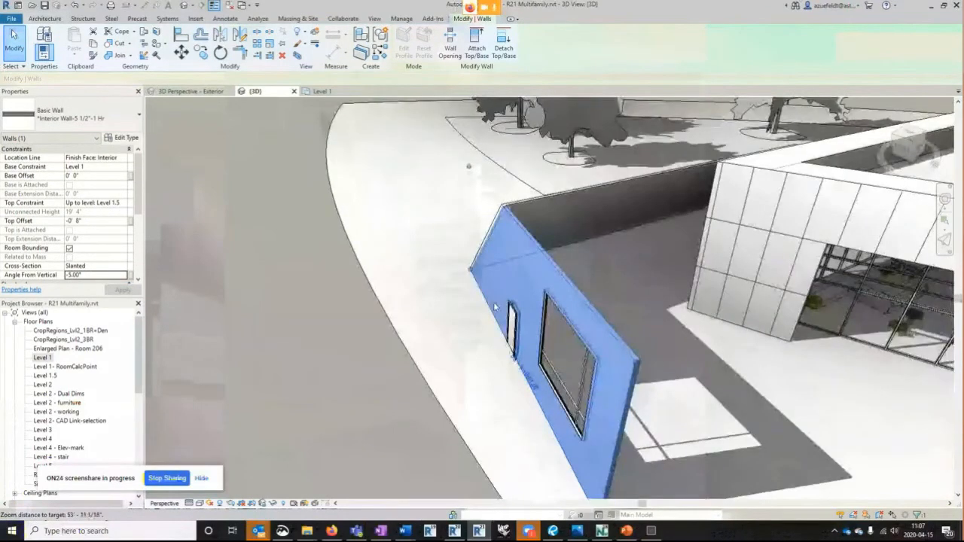
click(514, 330)
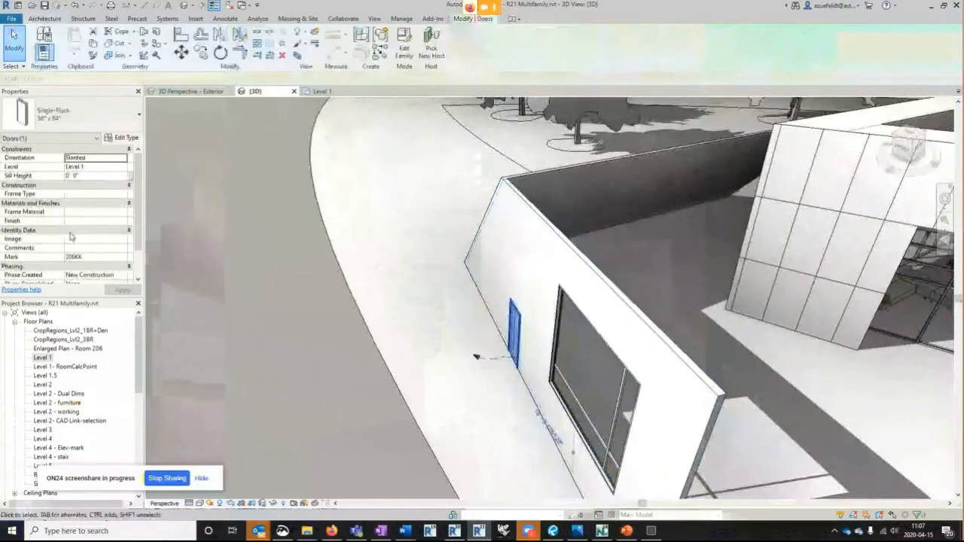
scroll(118, 205, down, 1)
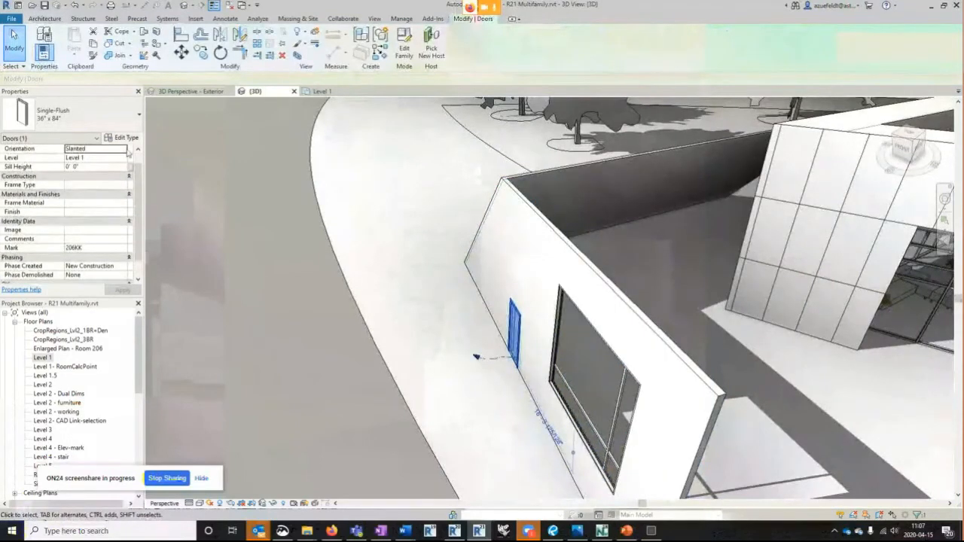
click(128, 150)
click(85, 166)
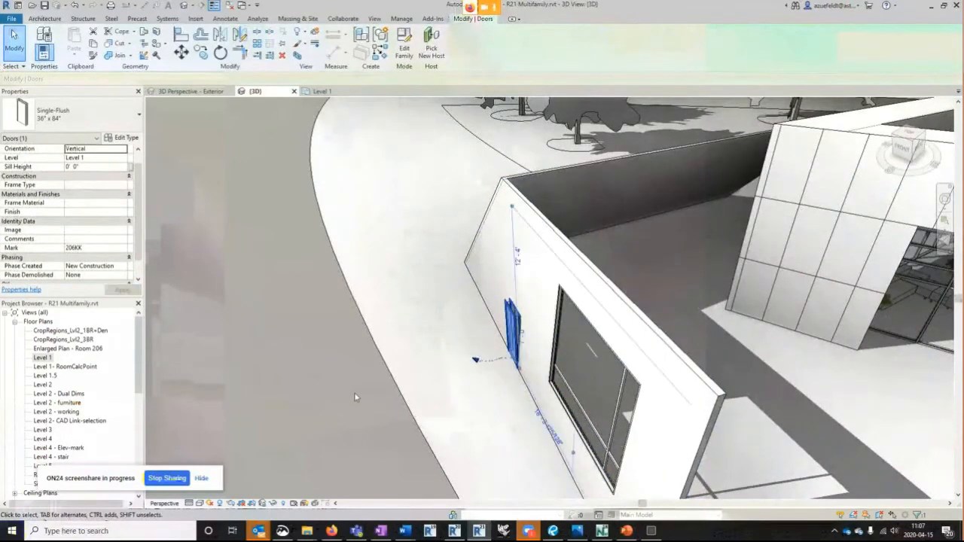
click(357, 397)
- Examine how the vertical door and the slanted window sit in their host wall
scroll(529, 347, up, 3)
scroll(488, 298, down, 2)
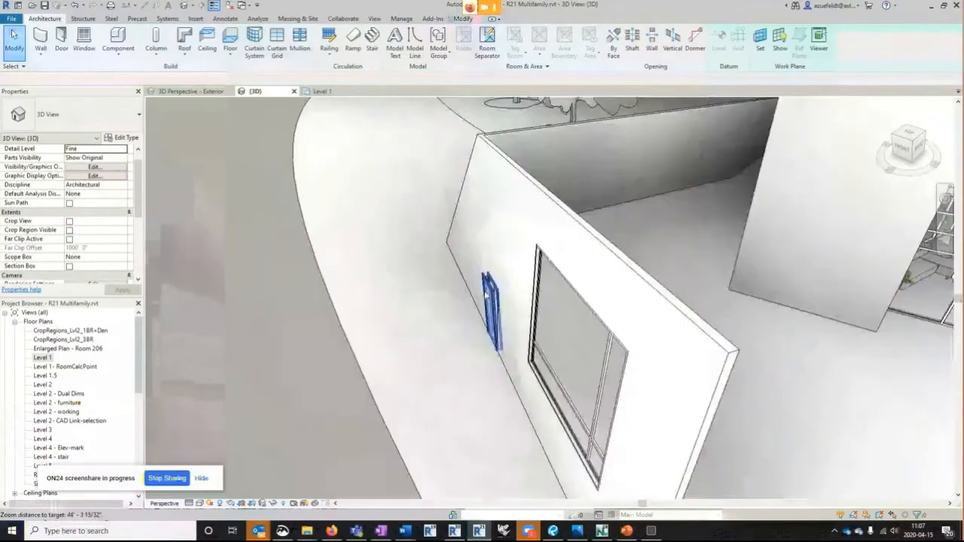
scroll(498, 309, down, 2)
click(550, 354)
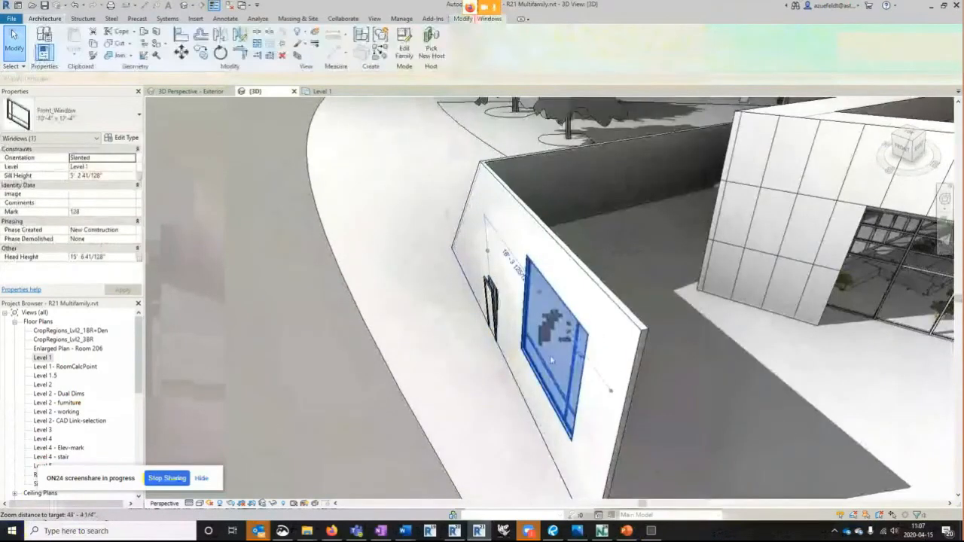
click(493, 308)
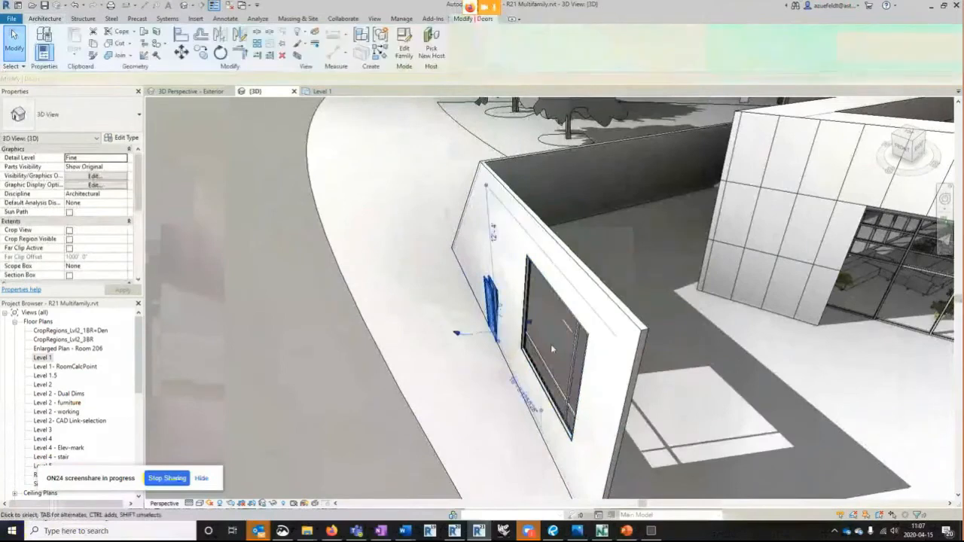
click(560, 364)
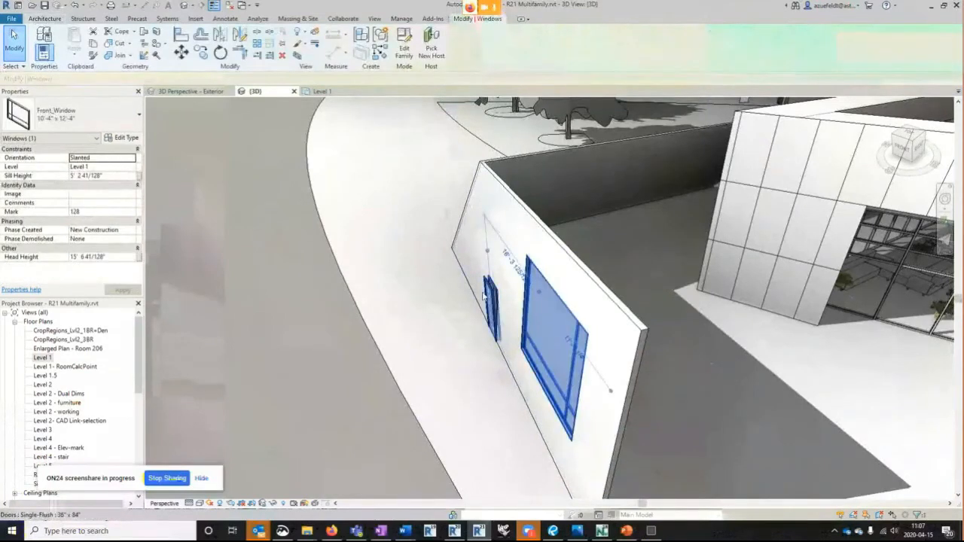
click(536, 307)
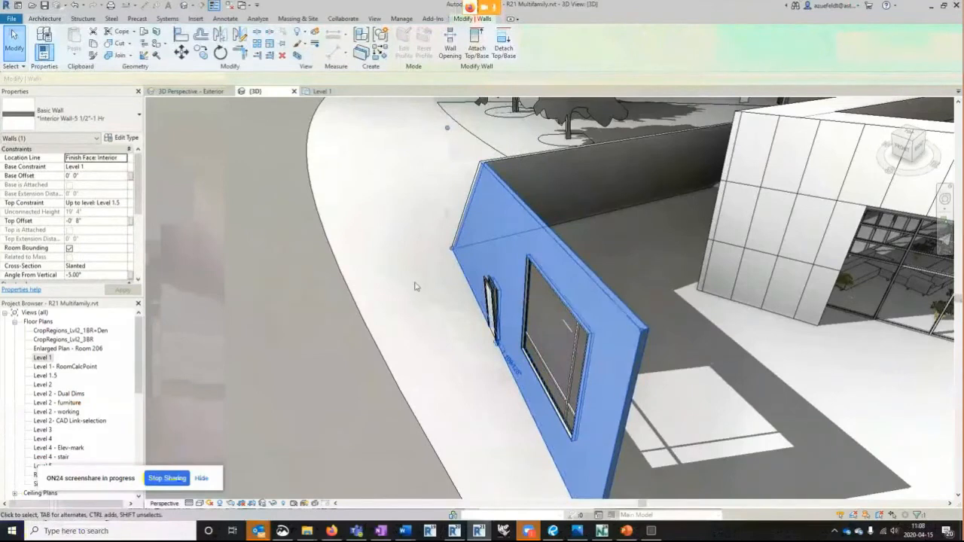
- Delete the slanted demonstration walls, together with their hosted door and window, from the 3D view
scroll(514, 315, down, 1)
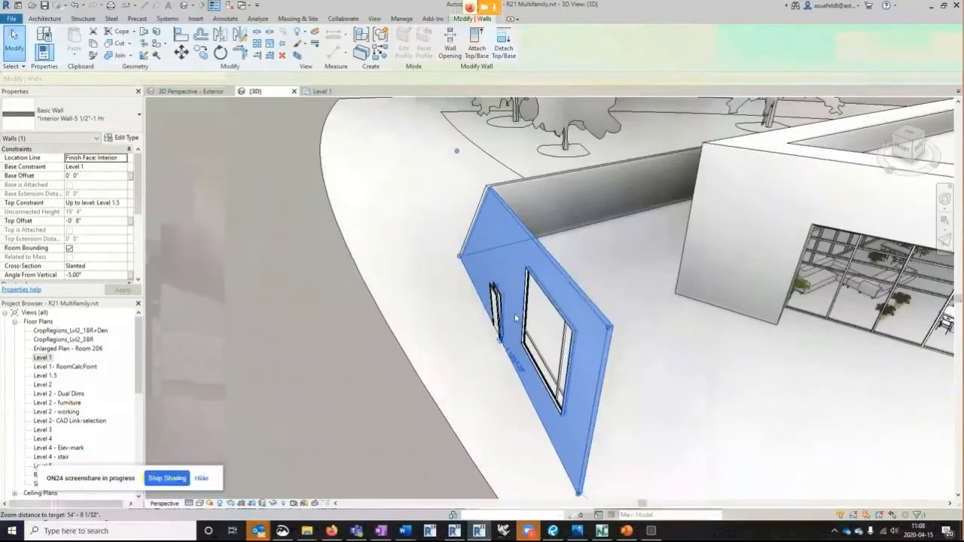
scroll(515, 314, down, 1)
key(Escape)
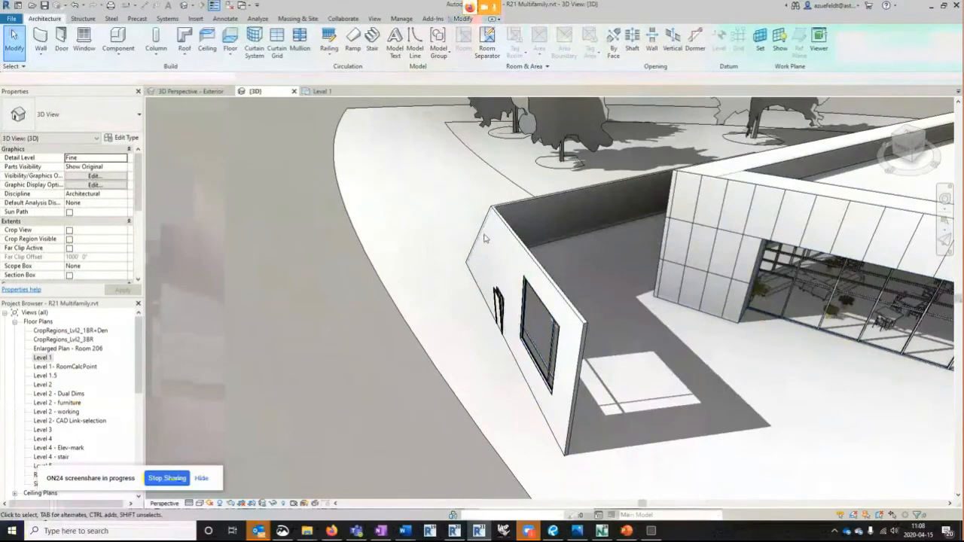
scroll(486, 238, down, 1)
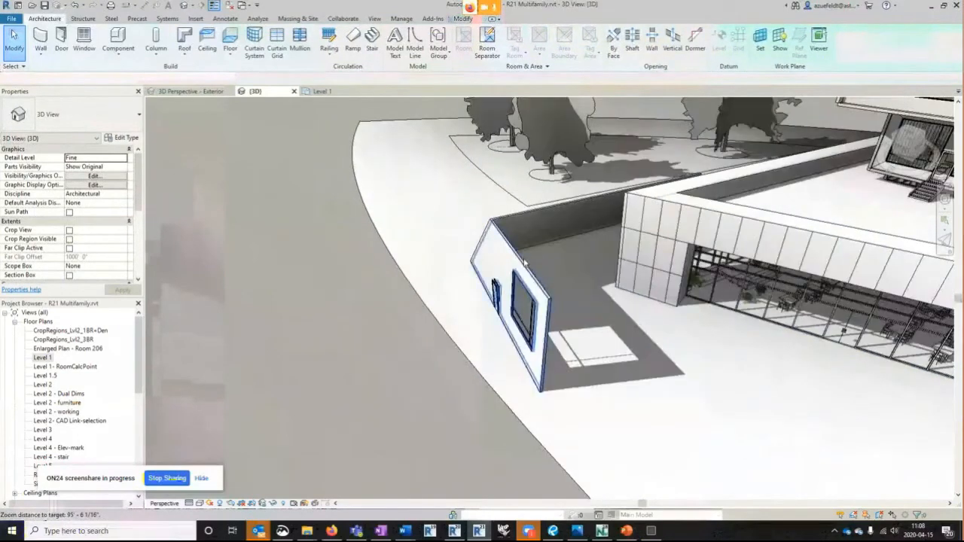
click(525, 262)
key(Delete)
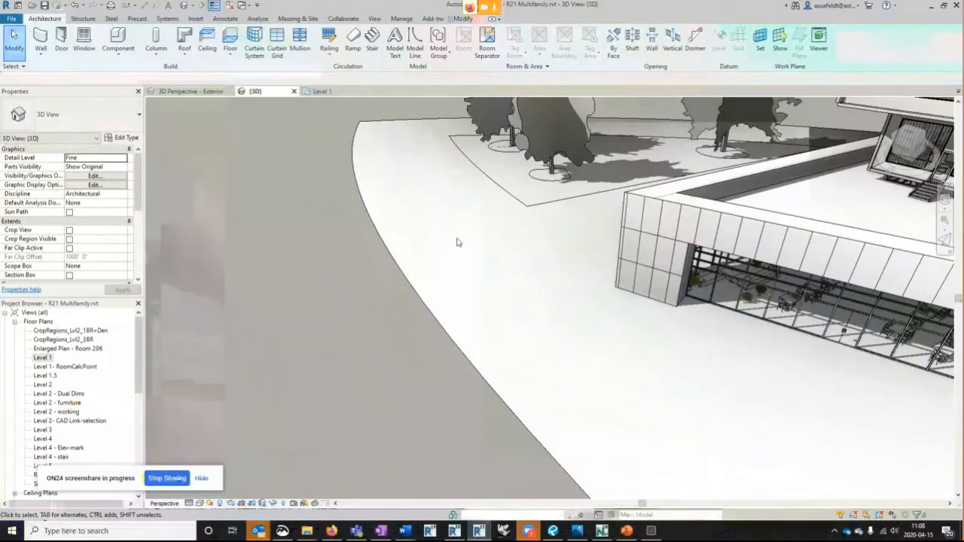
- Launch Dynamo and open the recent graph ASTI_2.3_Template Formulator
click(403, 19)
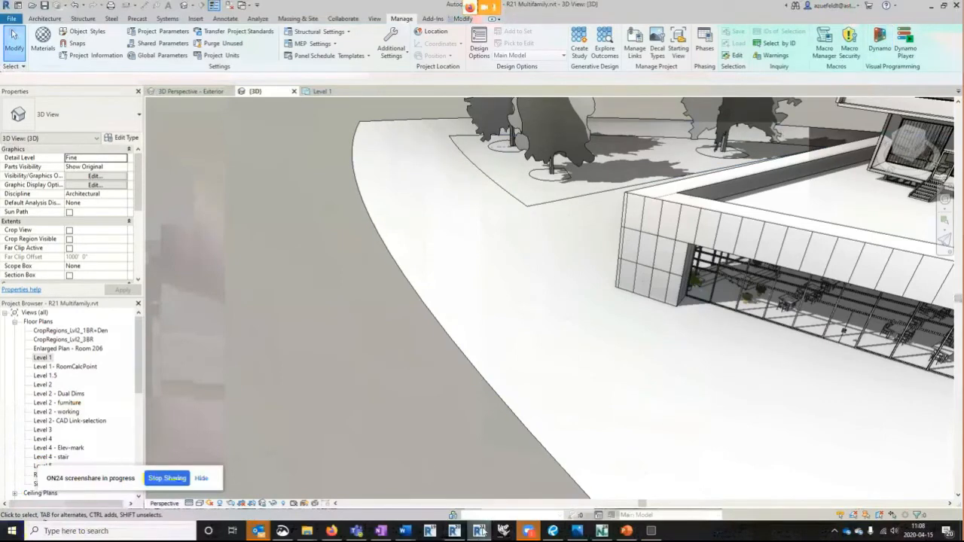
mouse_move(480, 531)
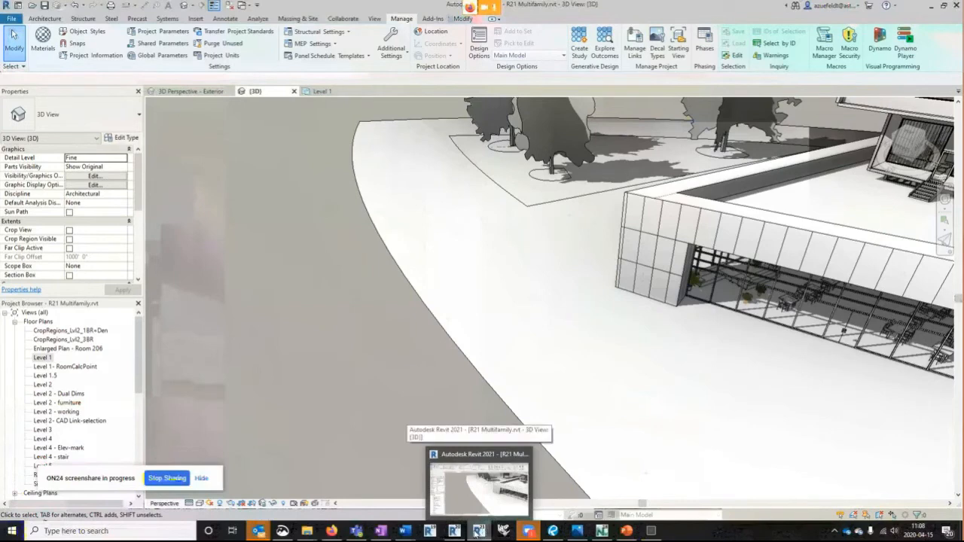
click(886, 47)
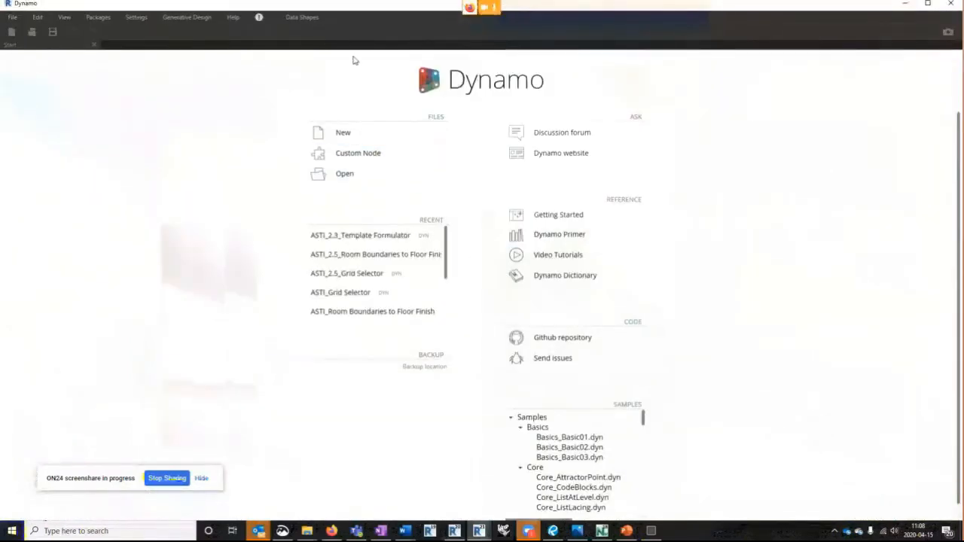
click(367, 229)
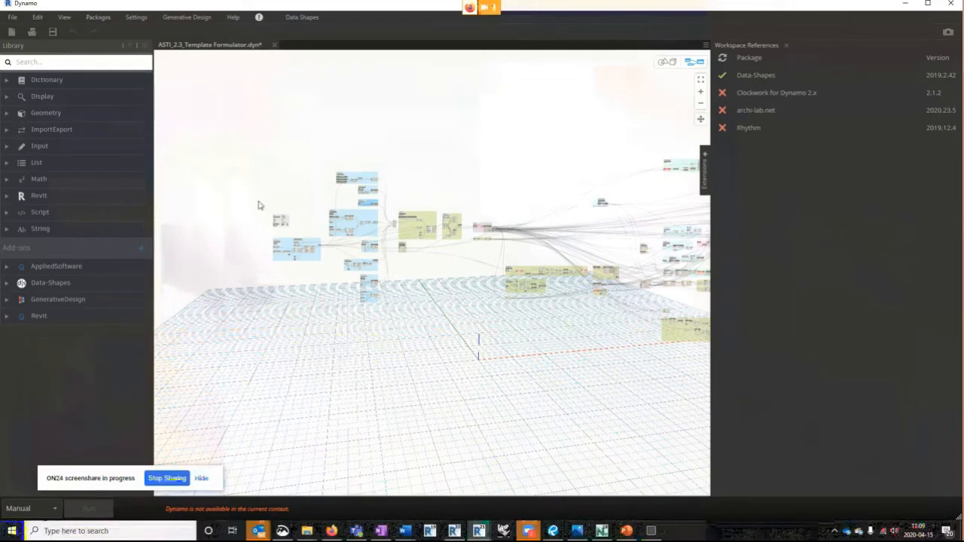
- Read the required Dynamo packages and versions in the graph's Script Information notes
scroll(288, 238, up, 5)
scroll(291, 237, up, 3)
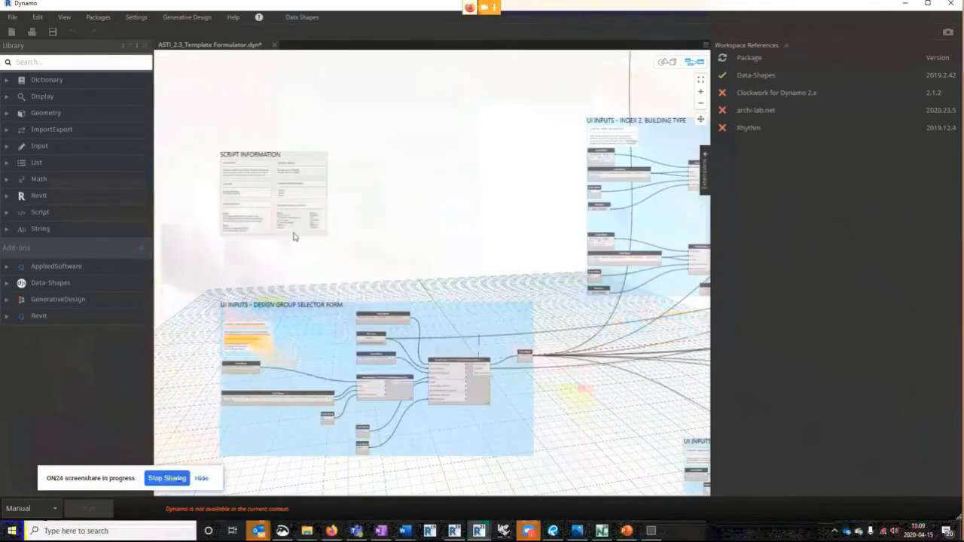
scroll(294, 237, up, 3)
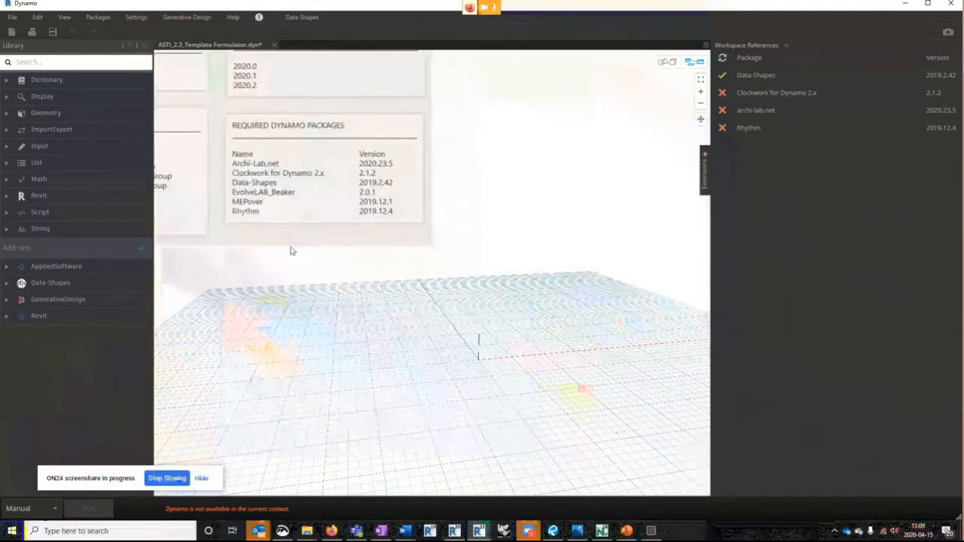
scroll(317, 264, down, 5)
scroll(345, 266, down, 5)
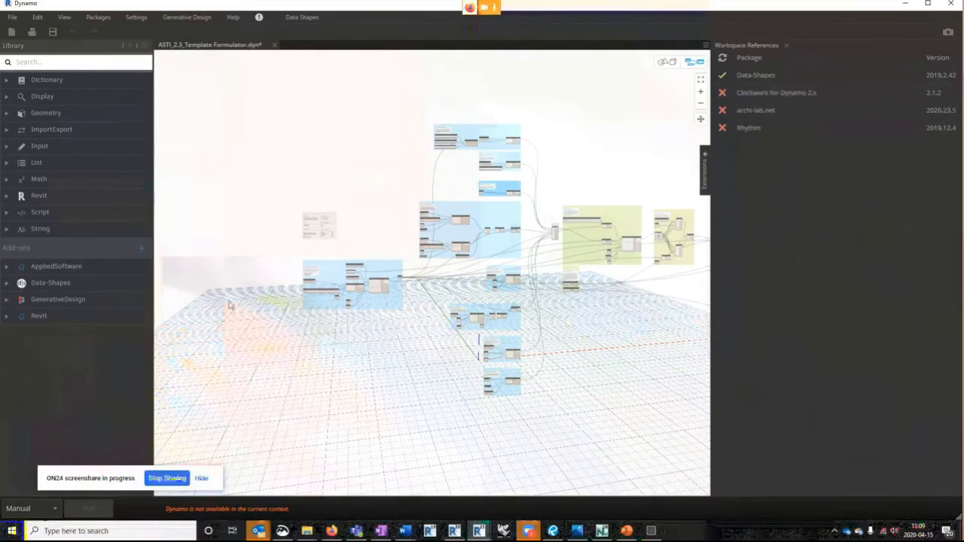
- Install the missing package Clockwork for Dynamo 2.x version 2.1.2 required by the graph, accepting its Python scripts and binaries
middle_drag(527, 354, 518, 354)
scroll(518, 354, up, 5)
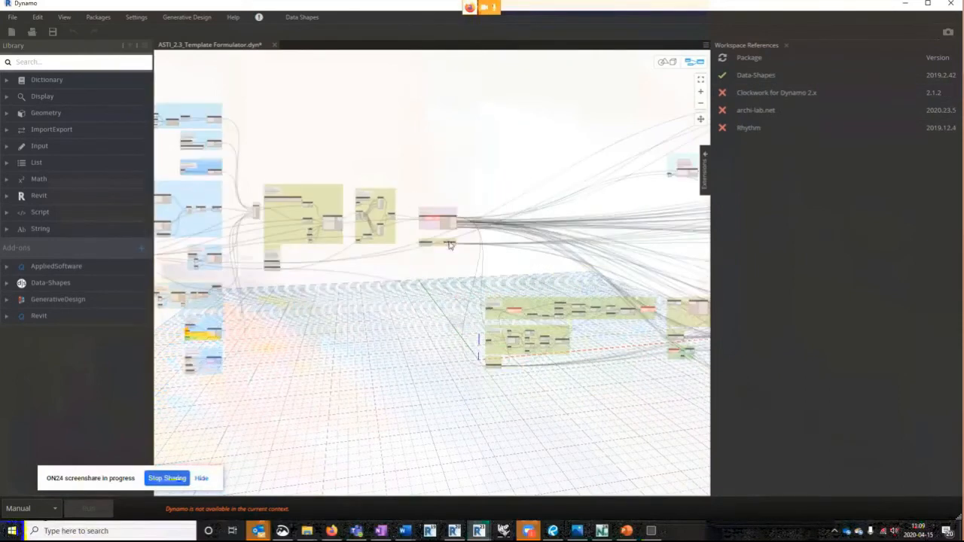
scroll(428, 226, up, 3)
scroll(427, 226, up, 4)
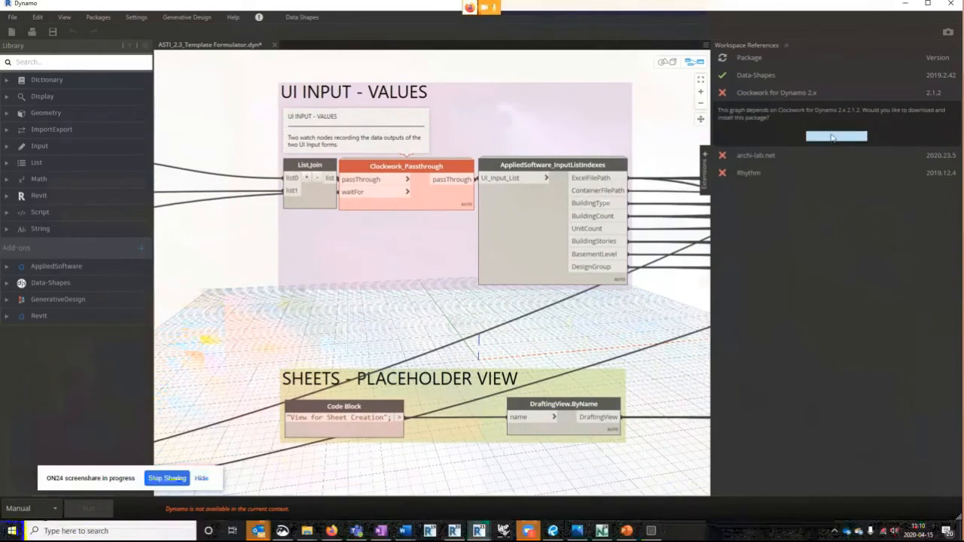
click(833, 138)
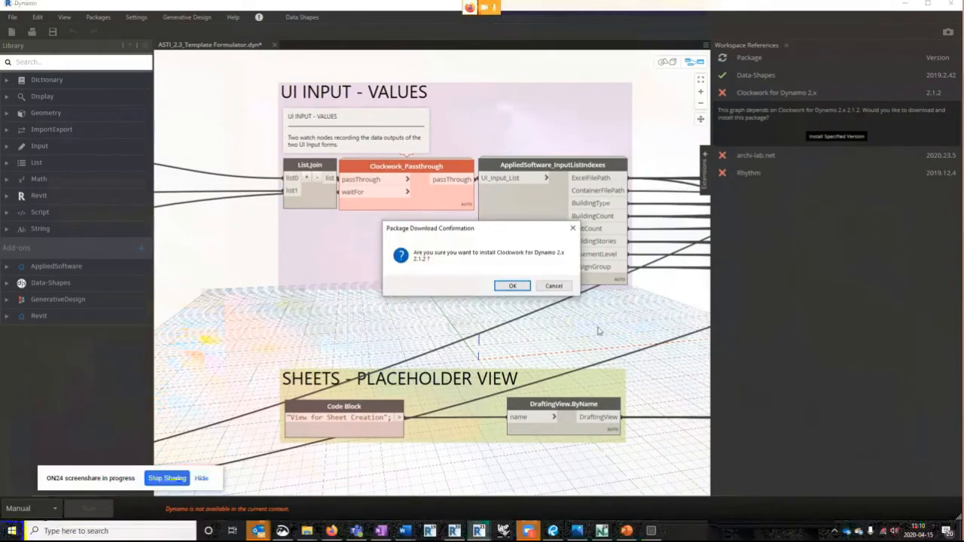
click(512, 286)
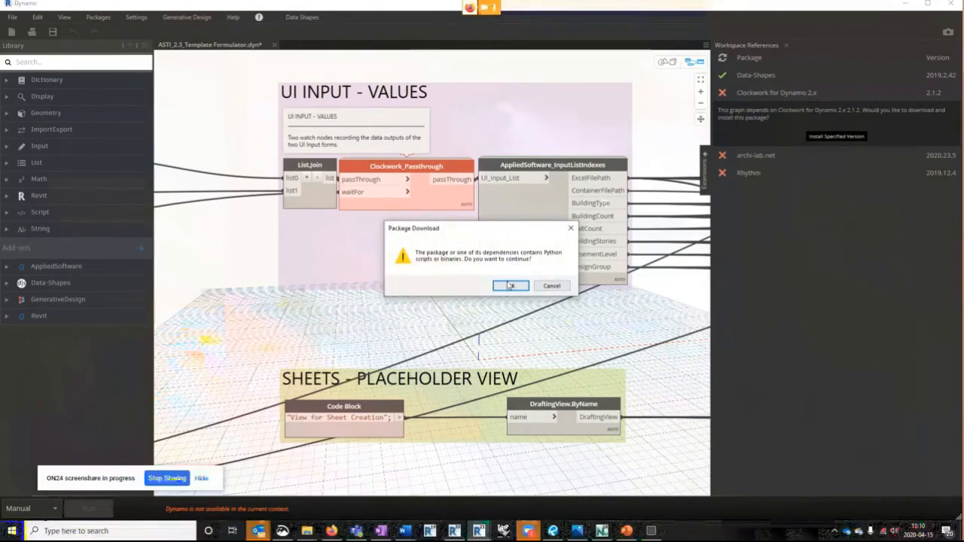
click(510, 286)
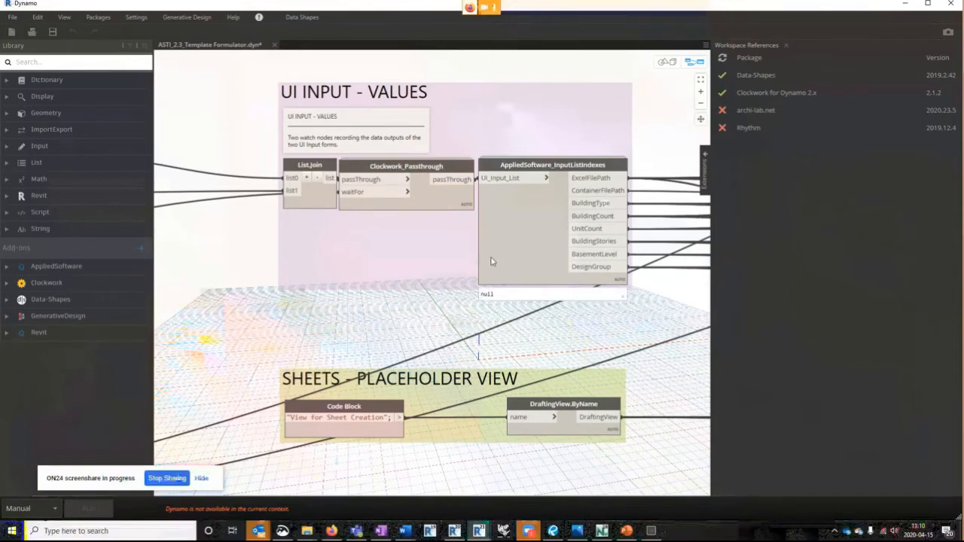
- Examine the graph's restored Clockwork node and the layout of its node groups from the inputs to the far end
mouse_move(433, 181)
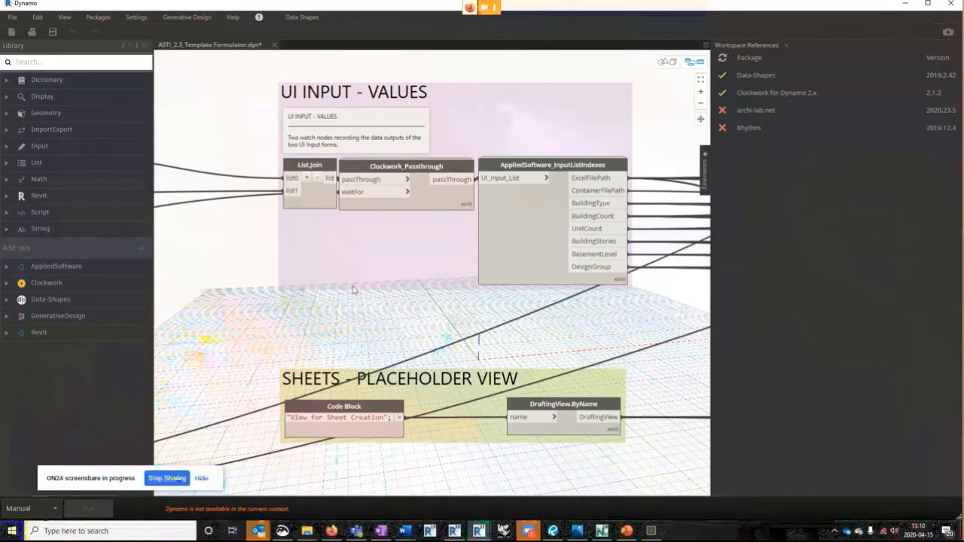
scroll(344, 294, down, 3)
scroll(263, 138, down, 4)
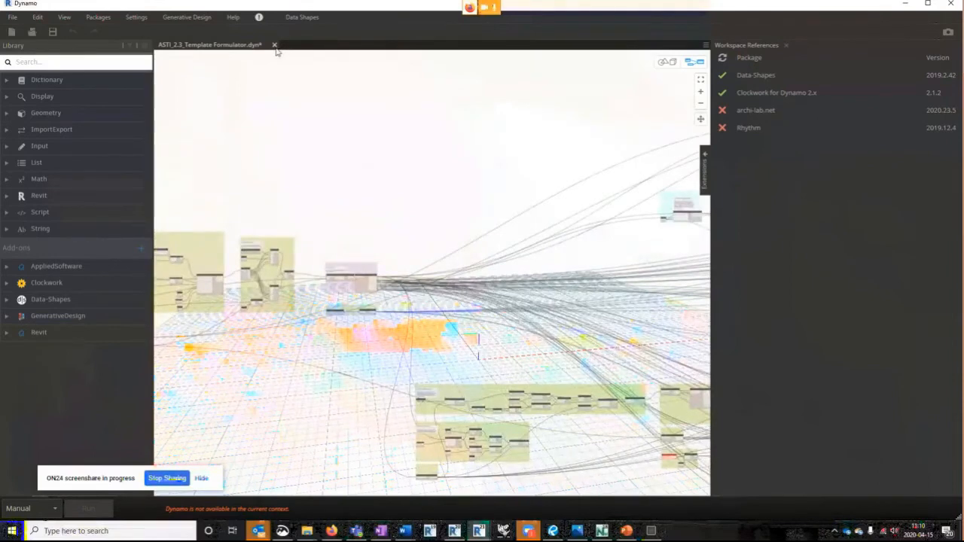
scroll(407, 181, down, 5)
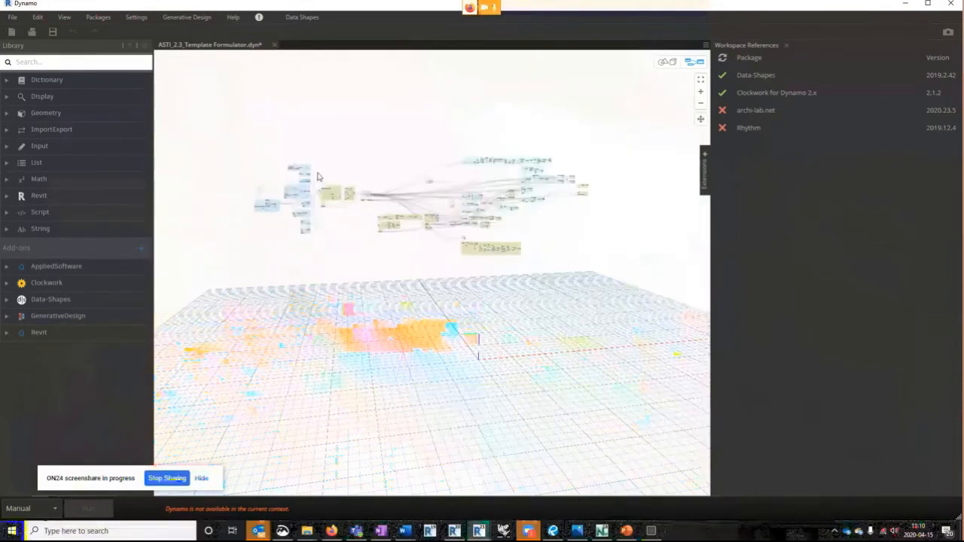
scroll(416, 205, up, 2)
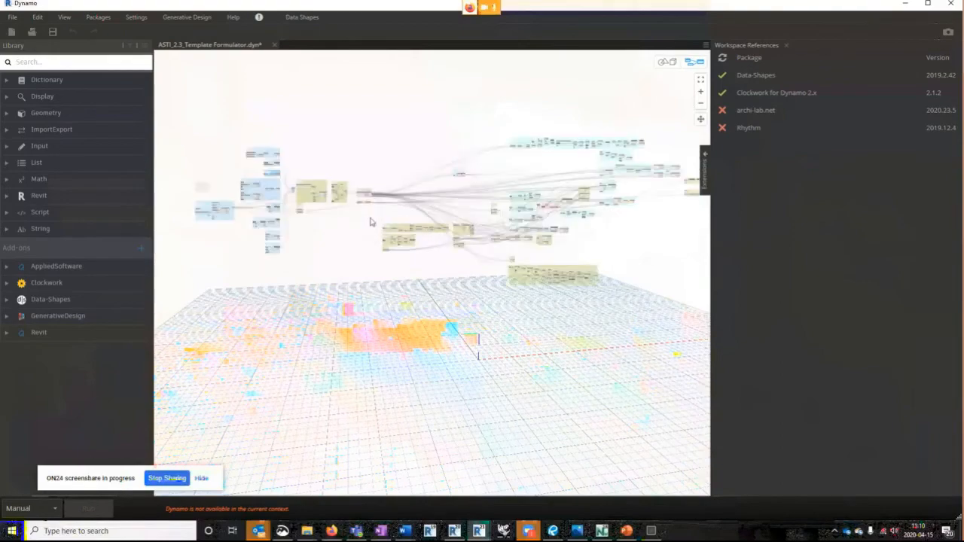
scroll(568, 205, up, 3)
scroll(569, 205, up, 5)
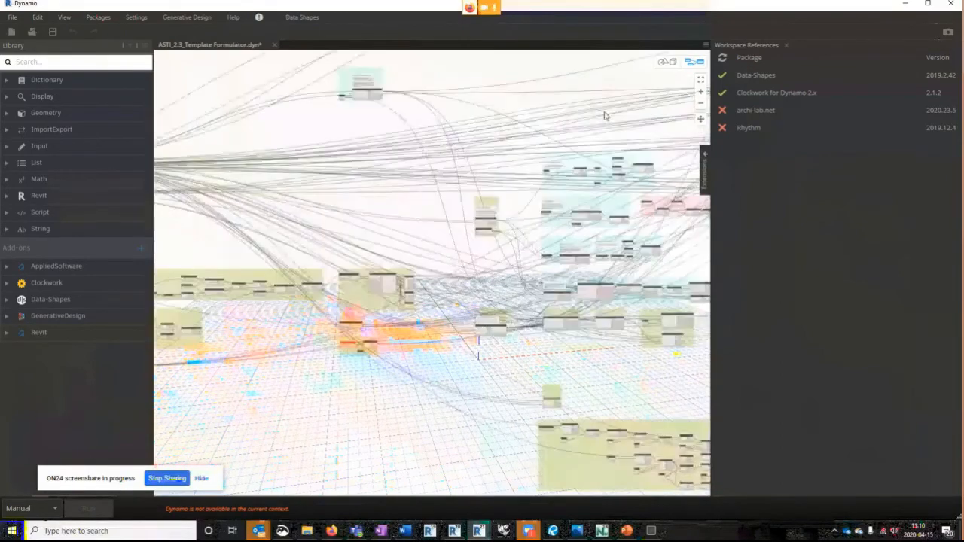
middle_drag(495, 192, 394, 200)
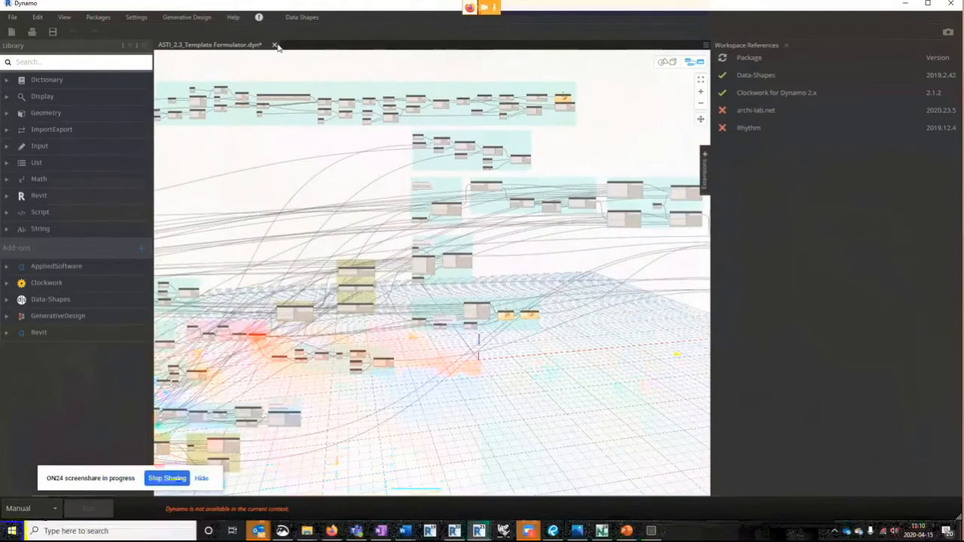
- Close Dynamo without saving the changes to the Template Formulator graph
click(958, 4)
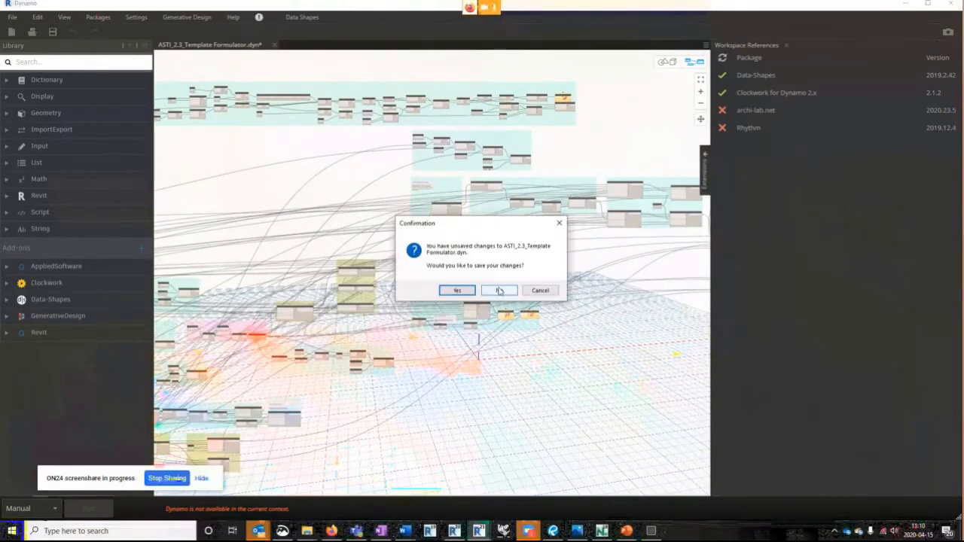
click(504, 294)
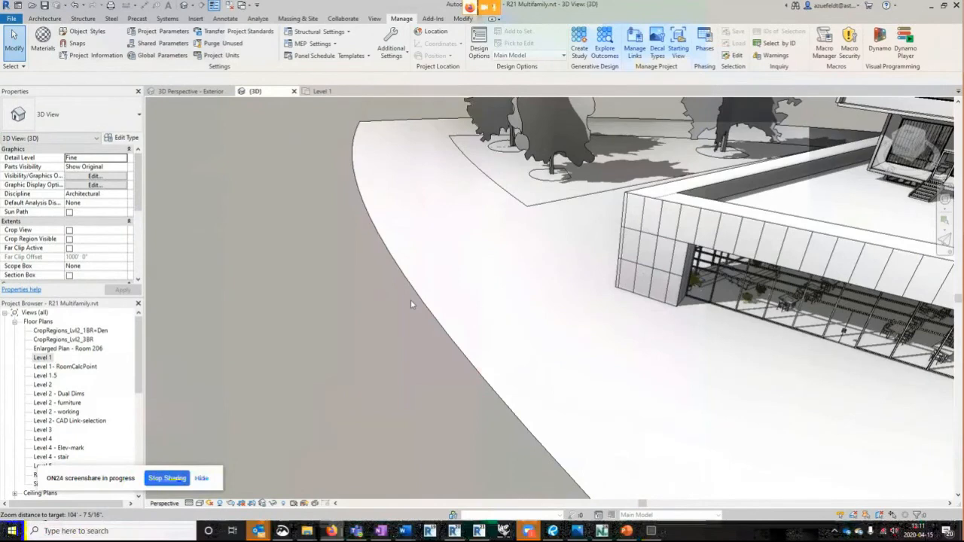
- Create a Generative Design study of the Three Box Massing type and place its window clear of the model
scroll(410, 300, up, 2)
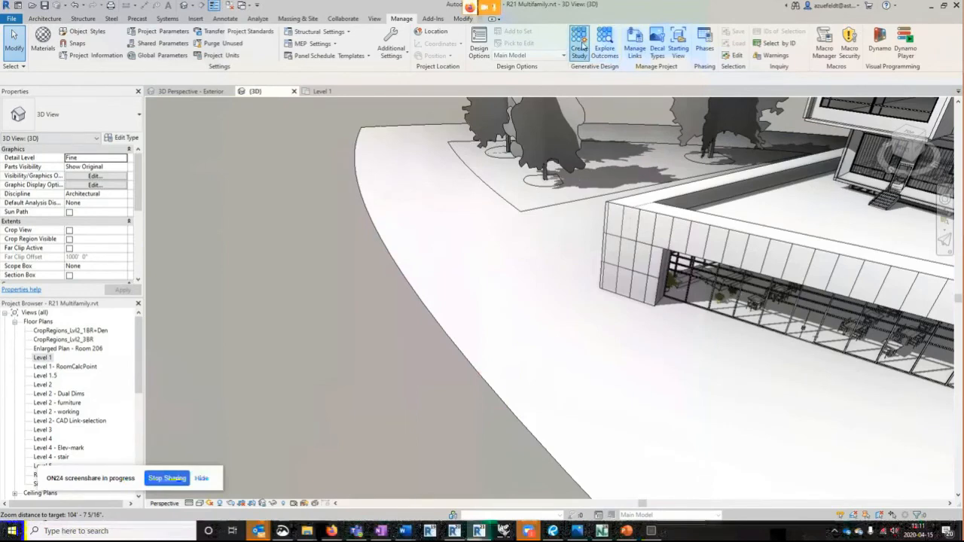
click(580, 47)
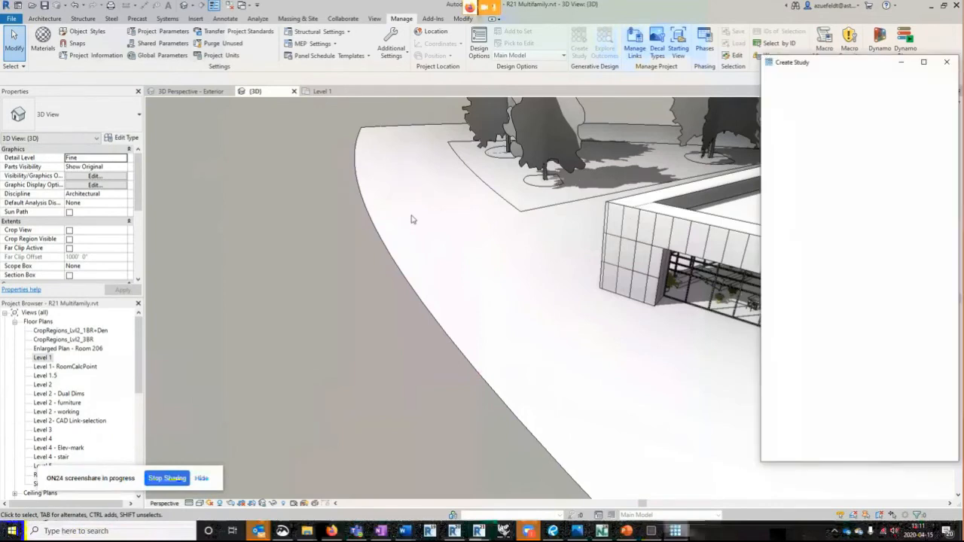
drag(831, 66, 625, 66)
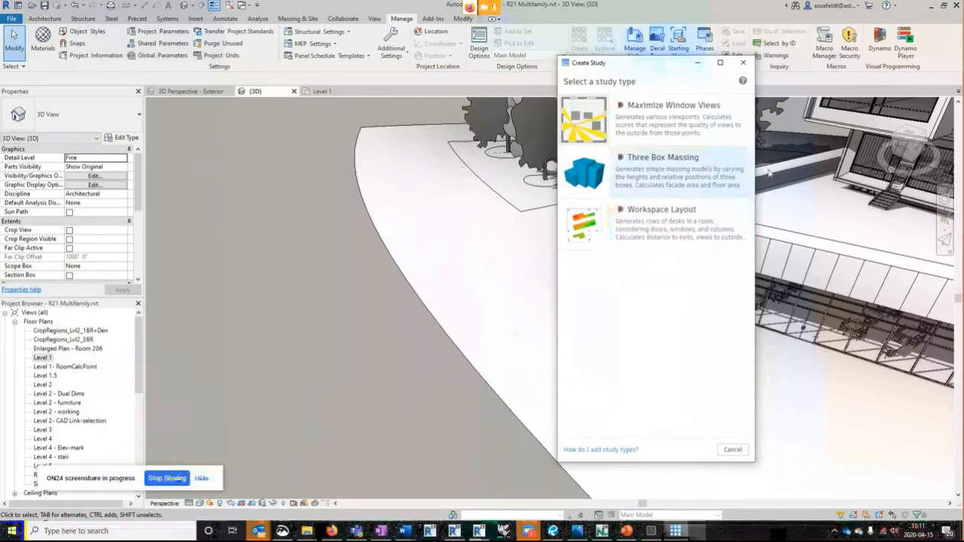
click(646, 176)
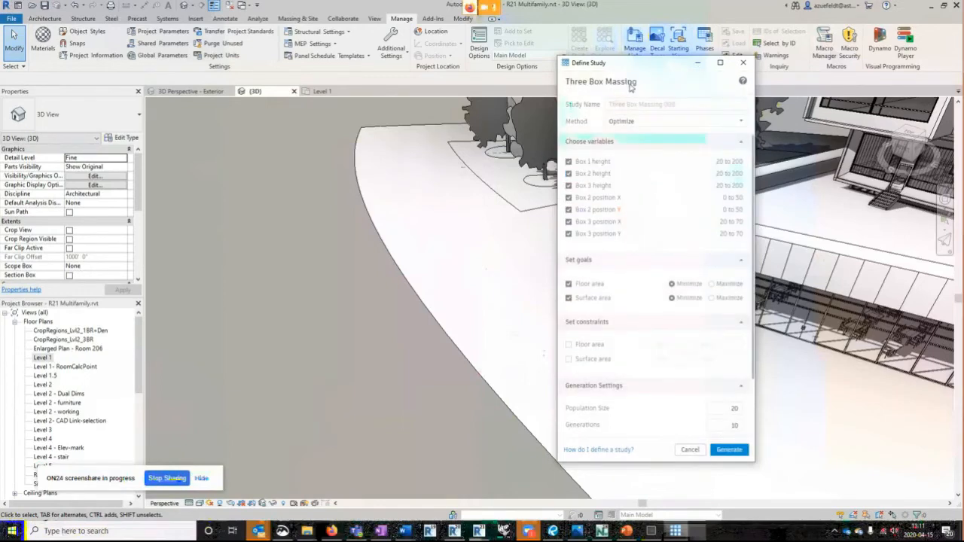
drag(595, 67, 608, 40)
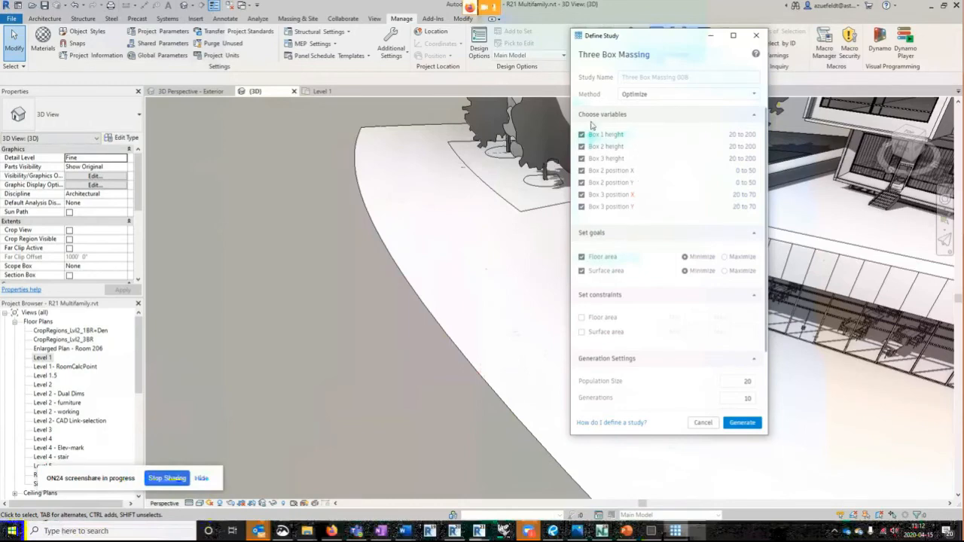
- Choose the Optimize method for the Three Box Massing study and set the floor area goal to Maximize
click(735, 95)
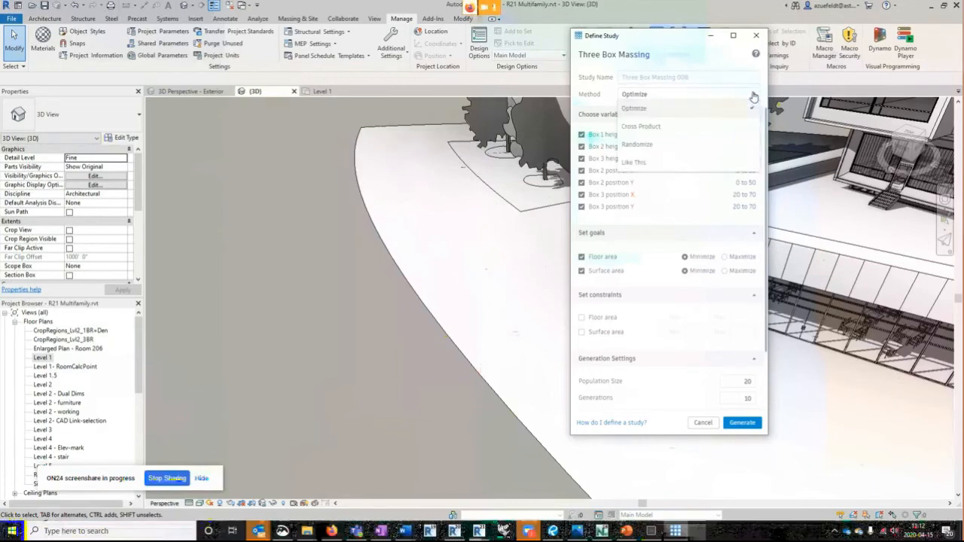
click(635, 111)
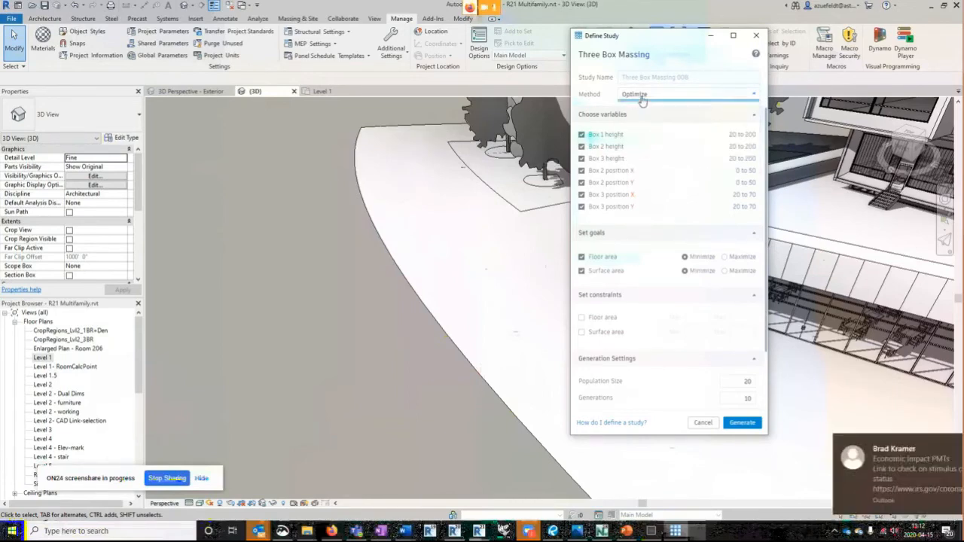
click(939, 439)
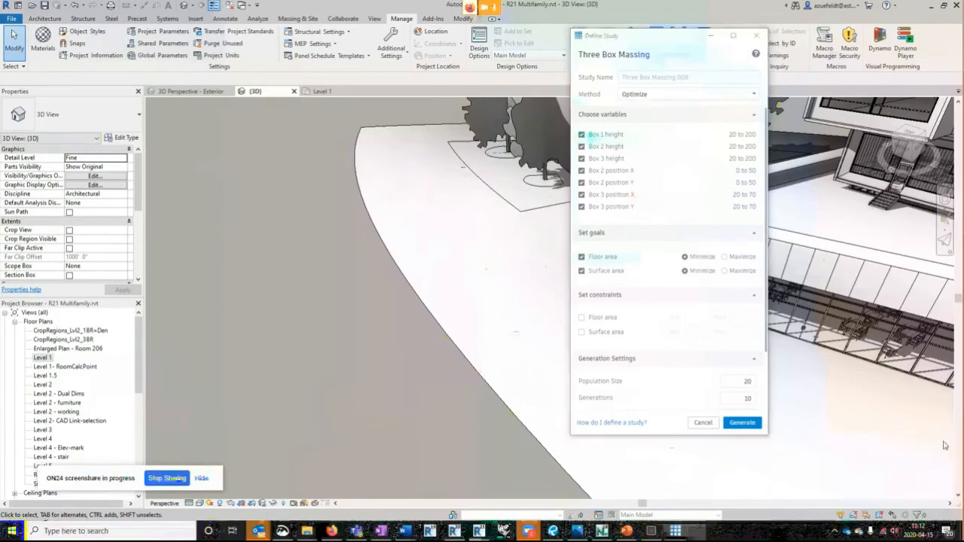
click(635, 97)
click(637, 110)
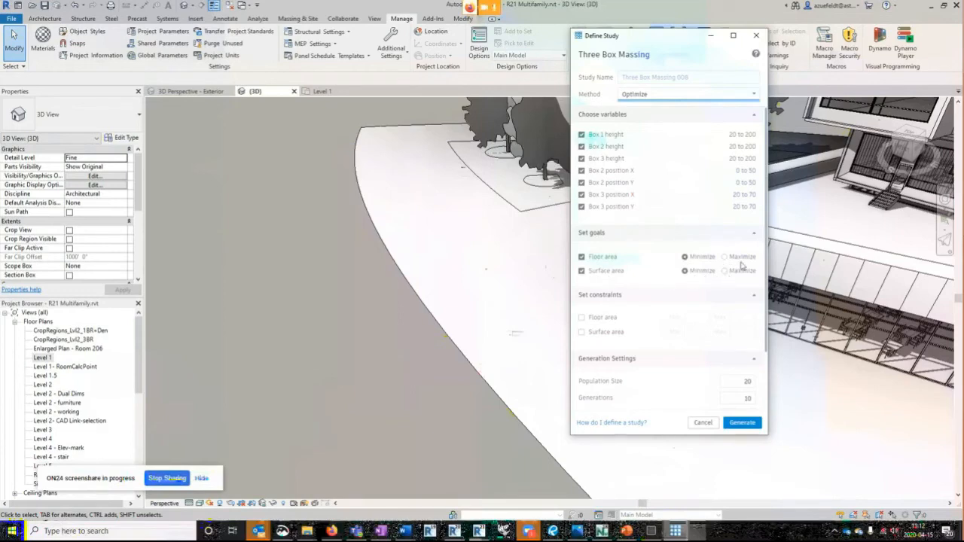
click(725, 257)
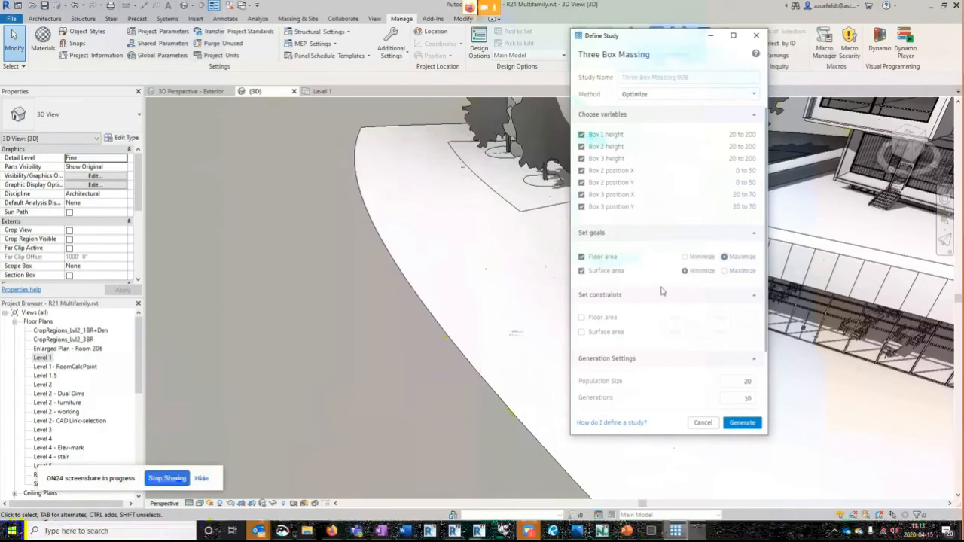
- Enter 5 as the seed in the study's generation settings and generate the Three Box Massing outcomes
scroll(648, 293, down, 1)
scroll(648, 294, down, 2)
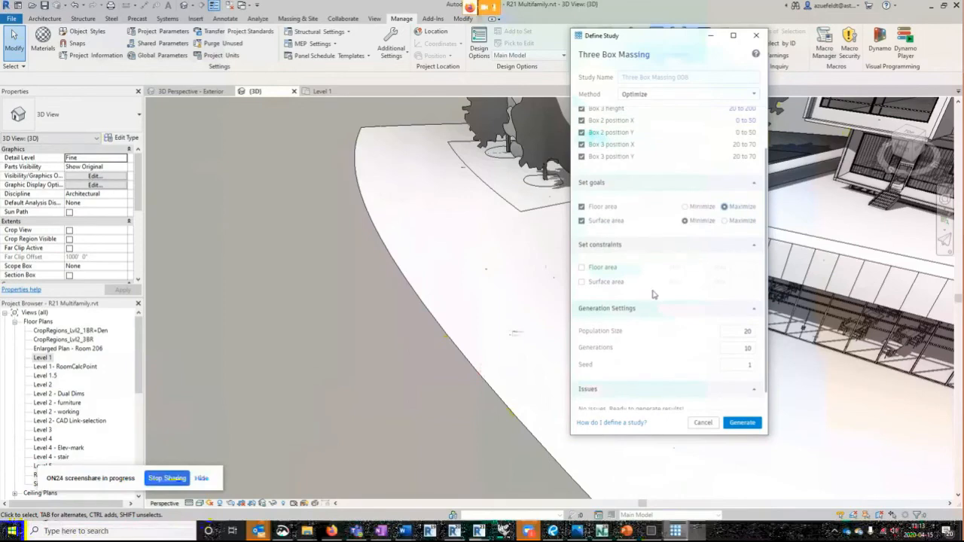
scroll(653, 294, down, 1)
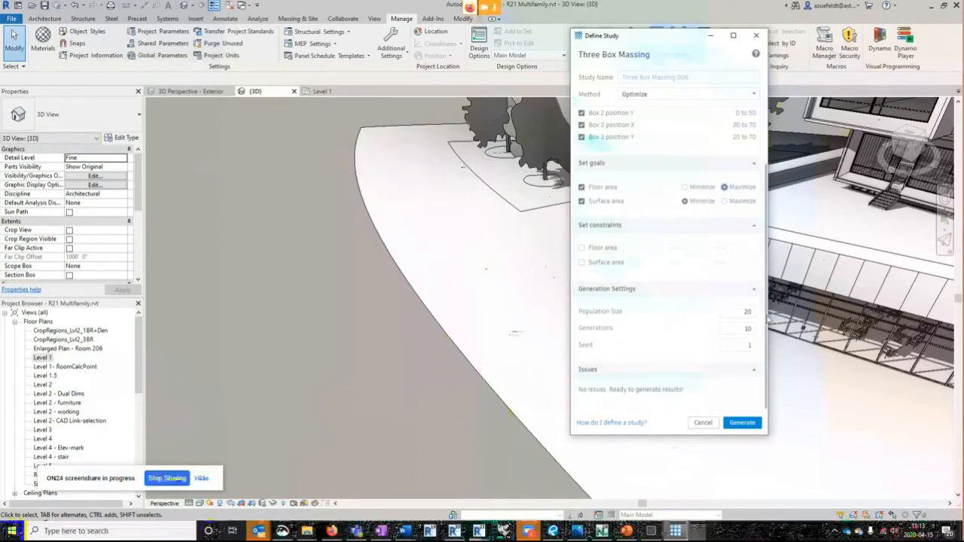
click(748, 345)
text(5)
click(743, 425)
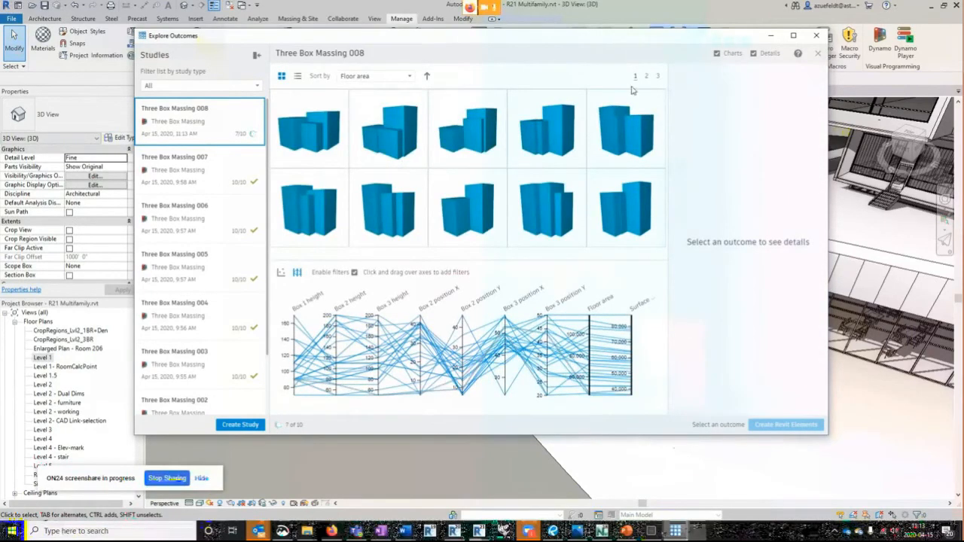
- Compare the massing previews, floor areas and surface areas of several outcomes on the first results page
click(321, 126)
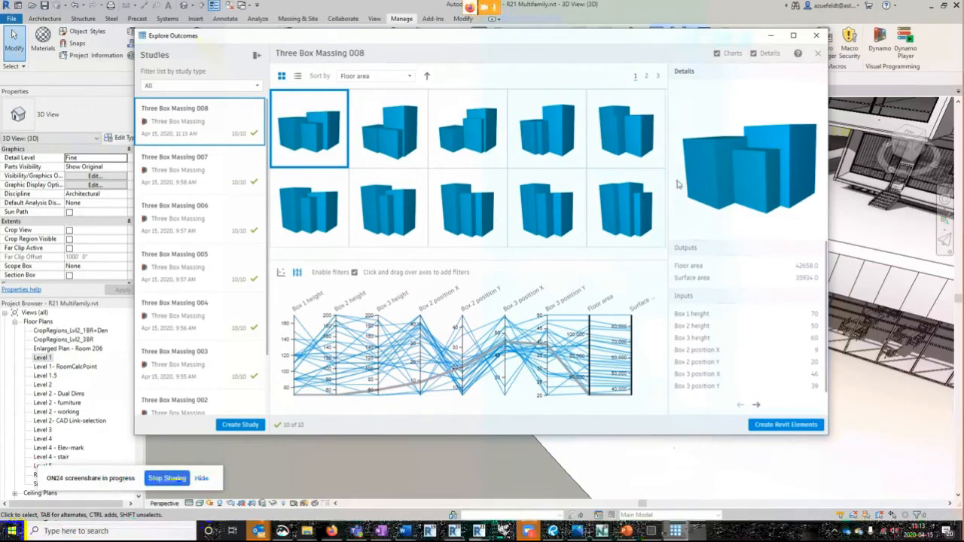
click(400, 136)
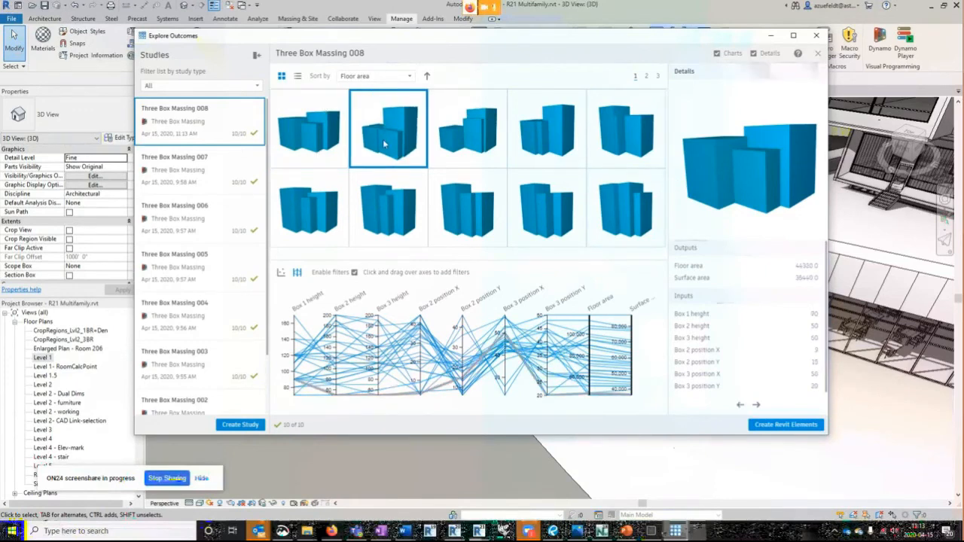
click(456, 139)
click(546, 132)
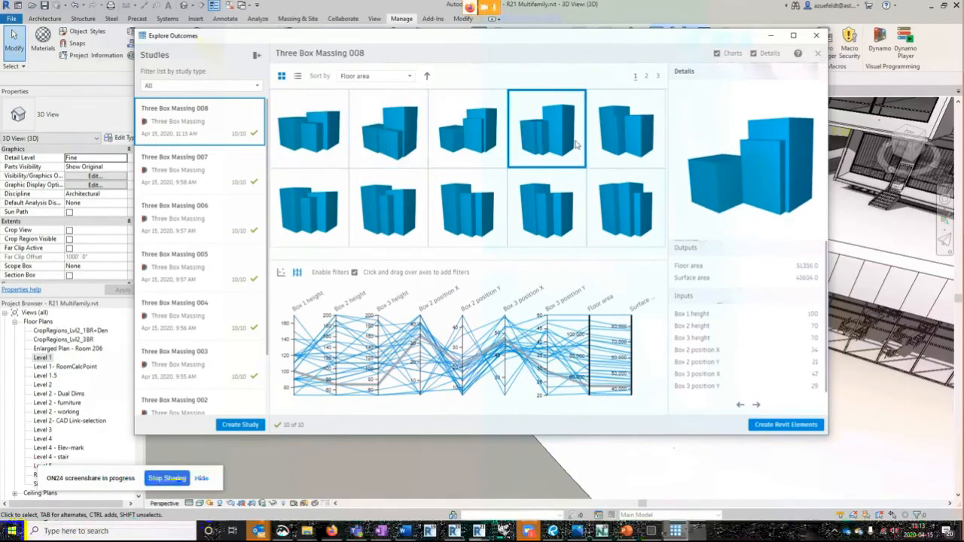
click(316, 211)
click(418, 212)
click(442, 217)
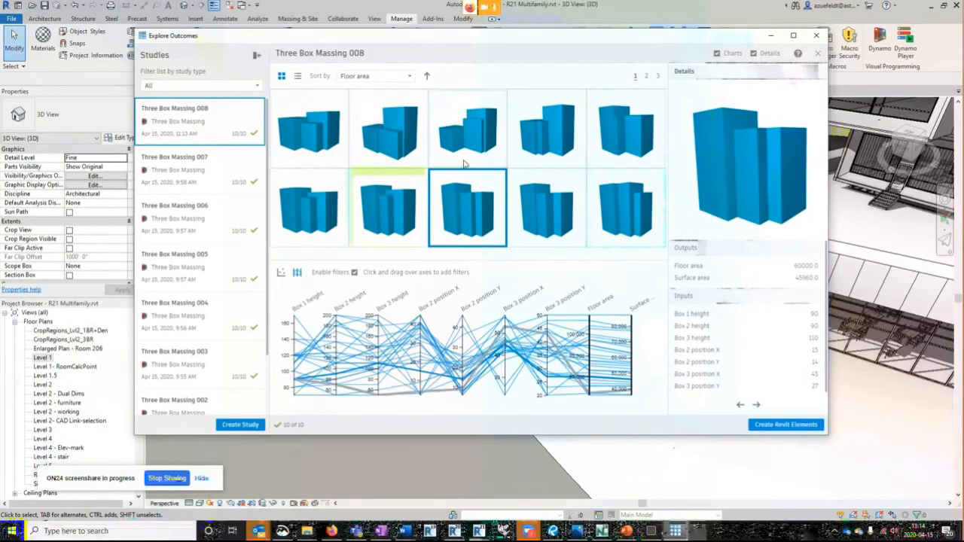
- Compare the geometry, outputs and input values of several outcomes on the second results page
click(645, 78)
click(312, 134)
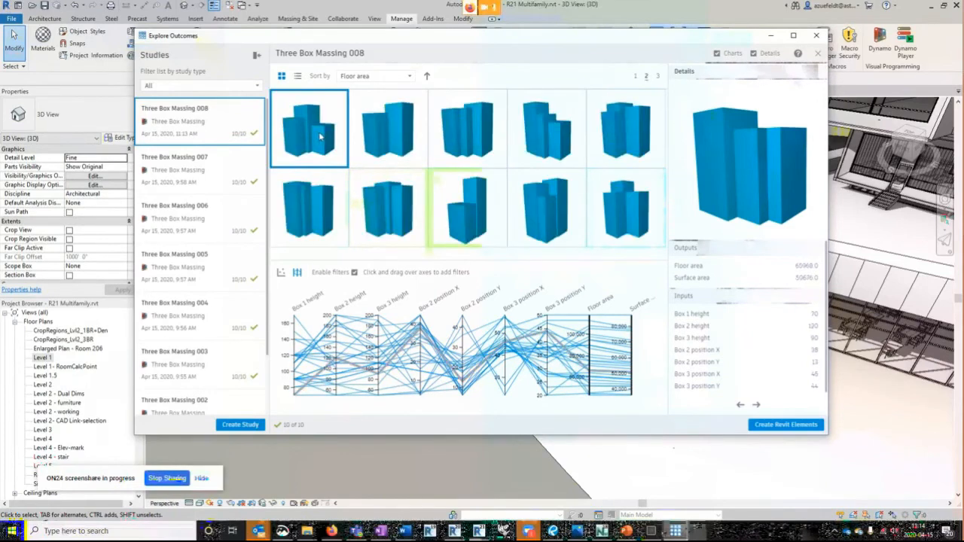
click(400, 136)
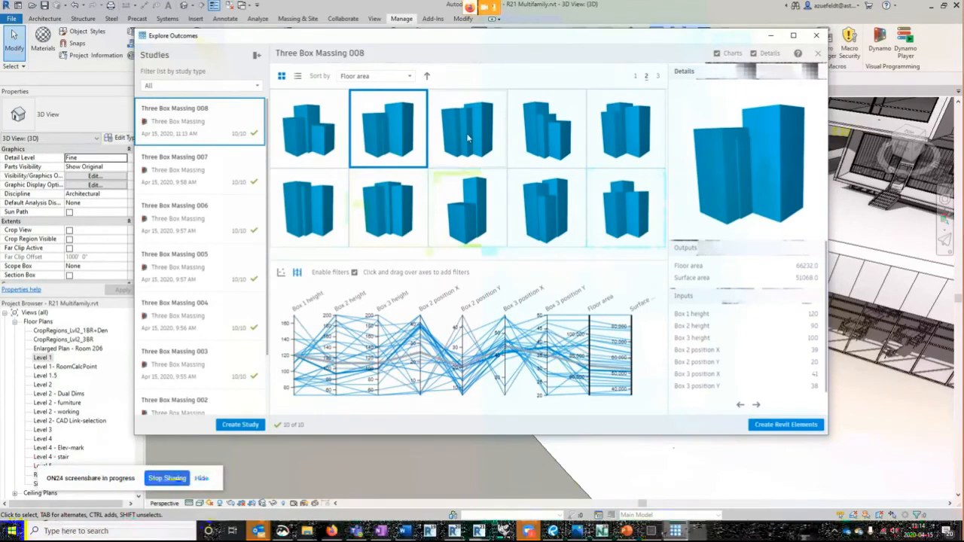
click(467, 131)
click(468, 202)
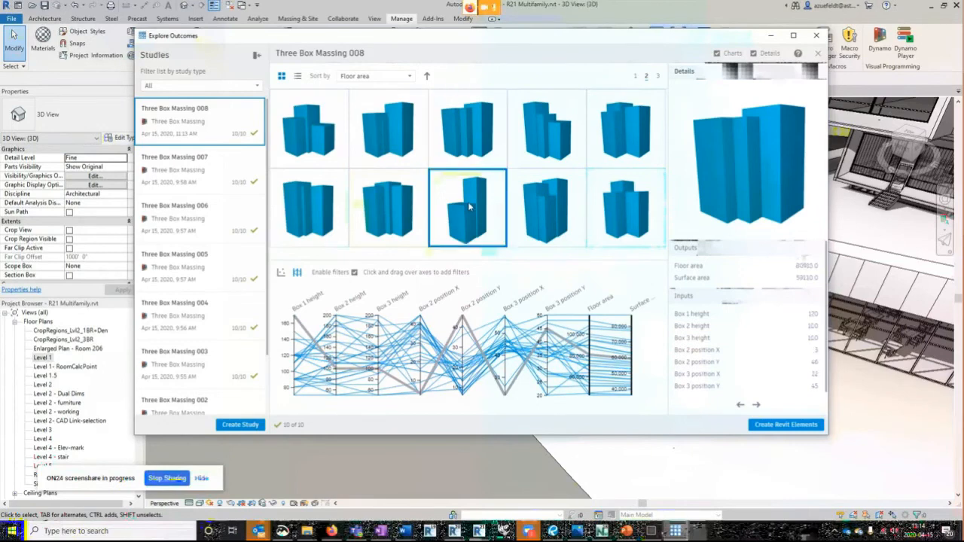
click(389, 216)
click(568, 210)
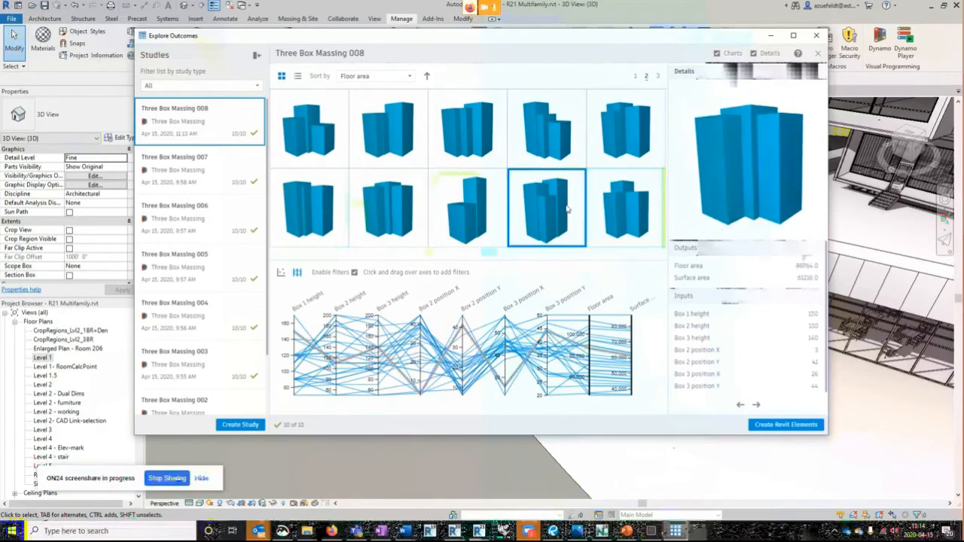
- Create Revit elements from the first outcome on the second results page and close Explore Outcomes
click(307, 133)
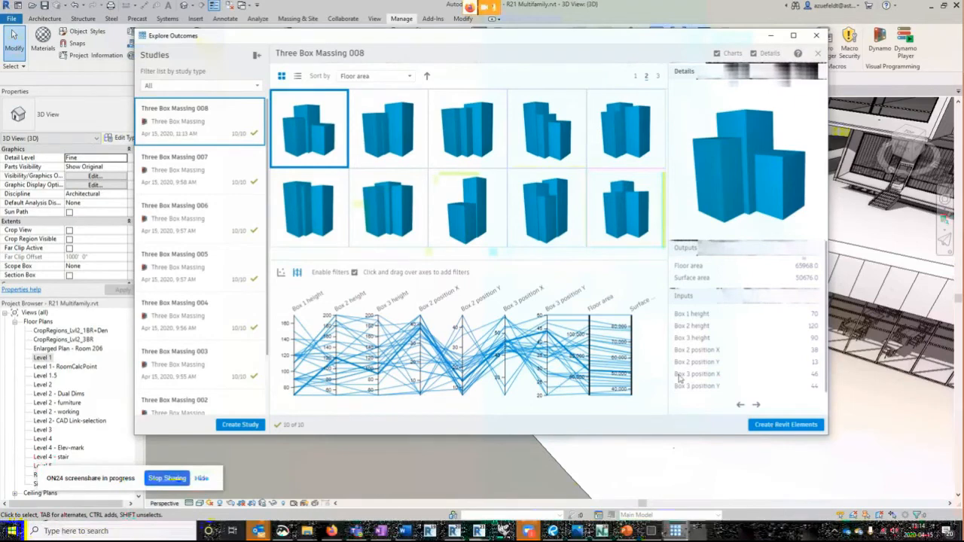
click(801, 426)
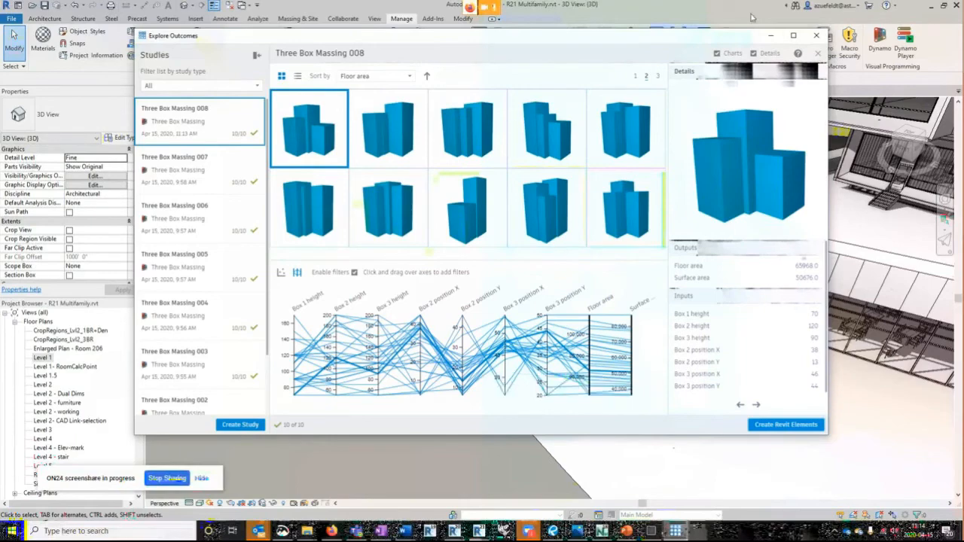
click(816, 35)
- Turn on the Mass category in the 3D view's Visibility/Graphic Overrides and apply the change
scroll(512, 348, up, 5)
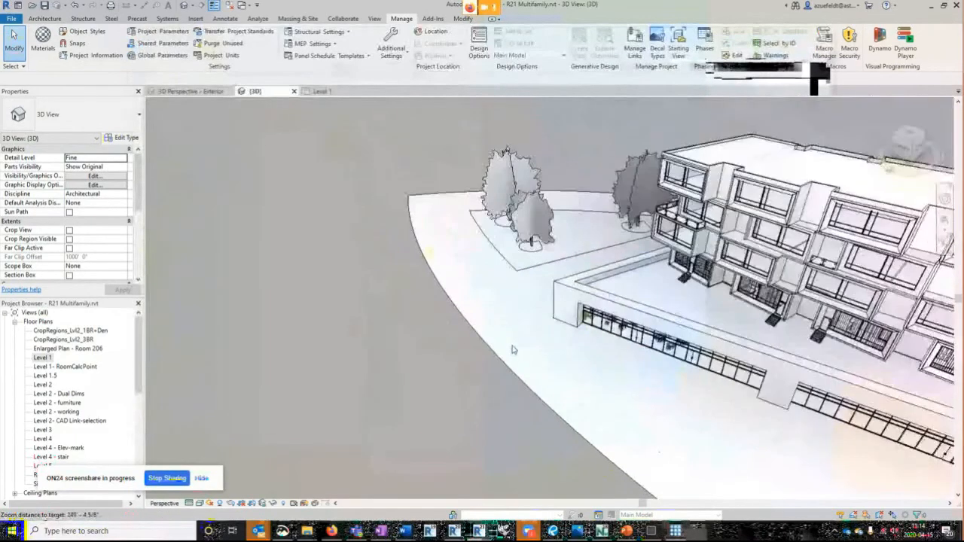
scroll(512, 349, up, 2)
scroll(514, 349, down, 5)
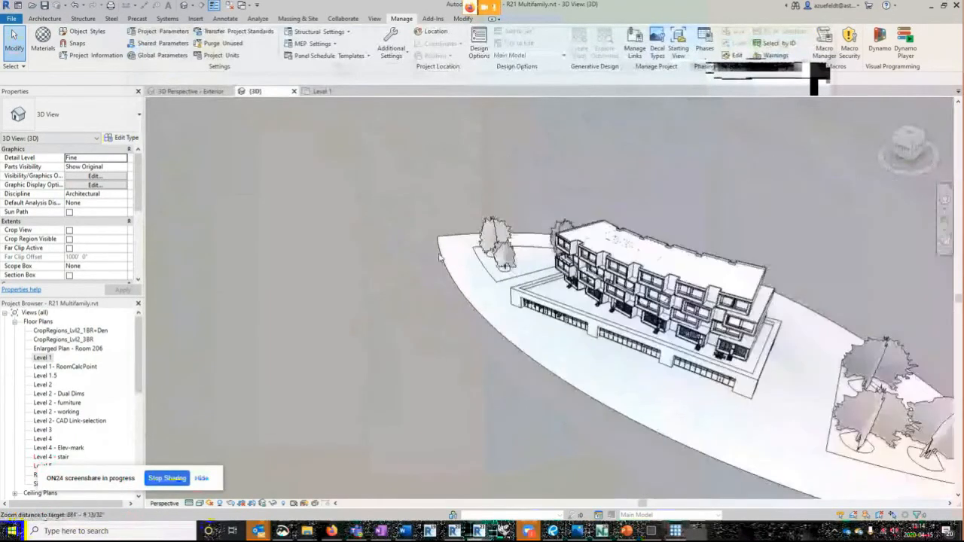
click(92, 177)
click(339, 246)
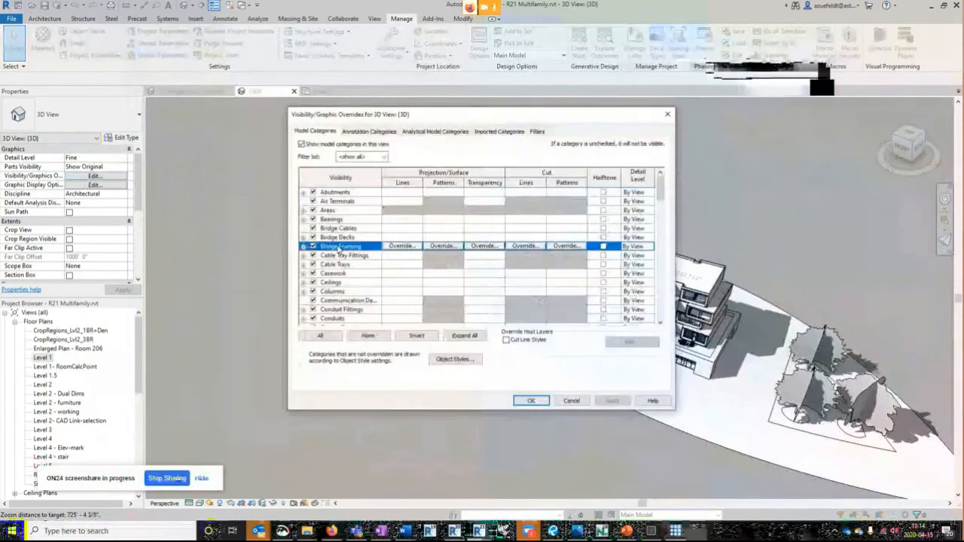
key(m)
click(314, 301)
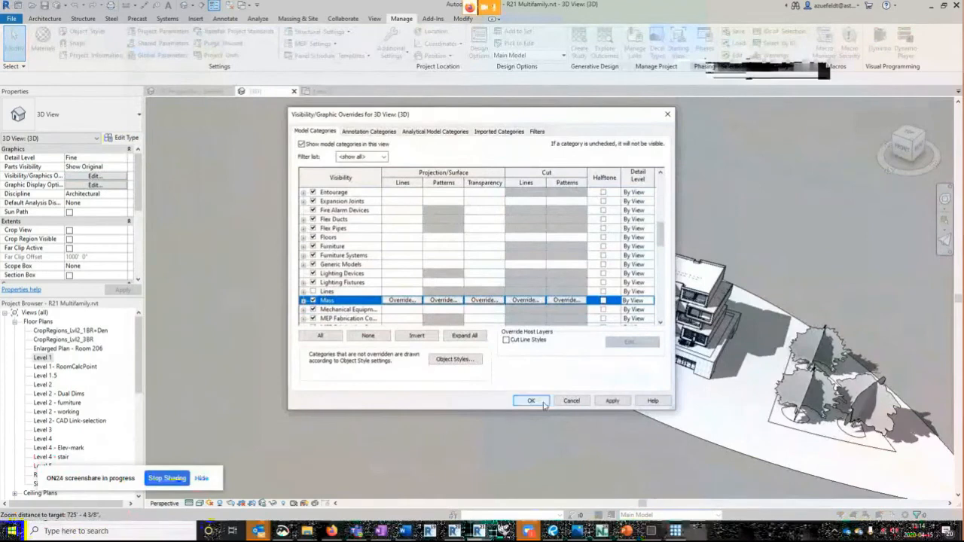
click(611, 401)
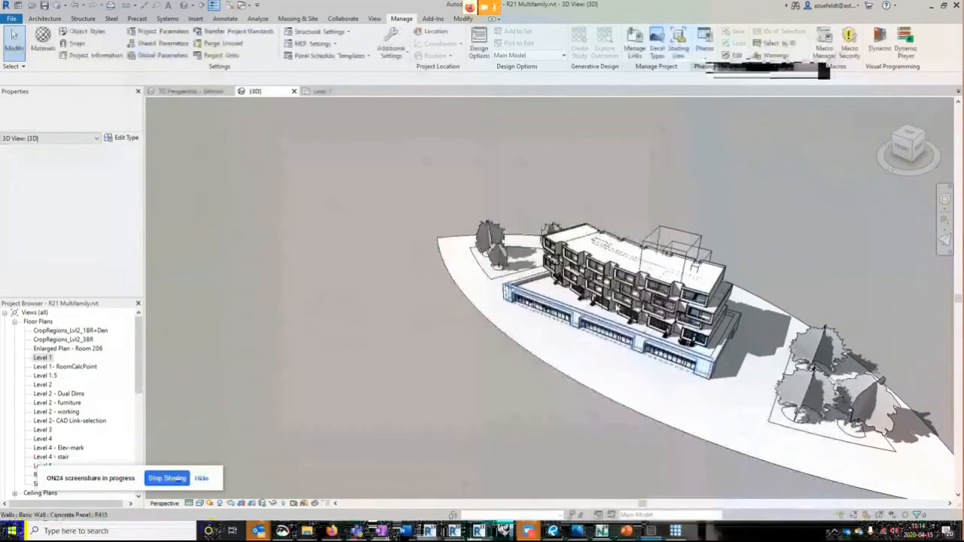
- Temporarily isolate the generated three-box mass in the 3D view and inspect it from several sides
click(702, 312)
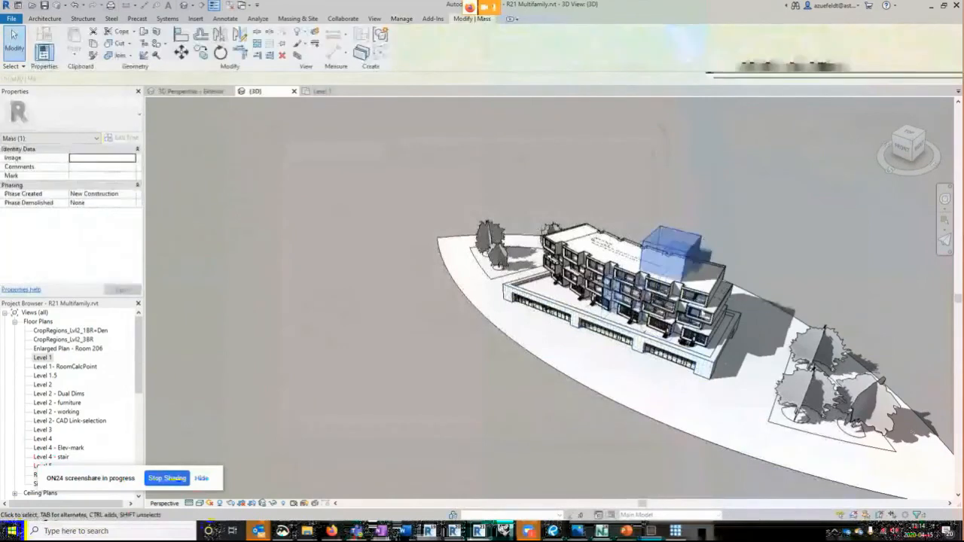
click(279, 504)
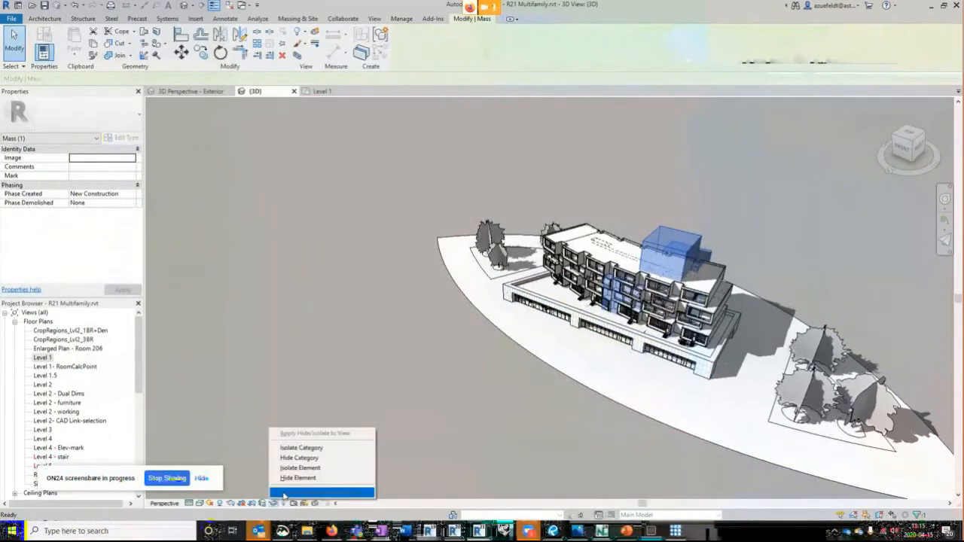
click(315, 469)
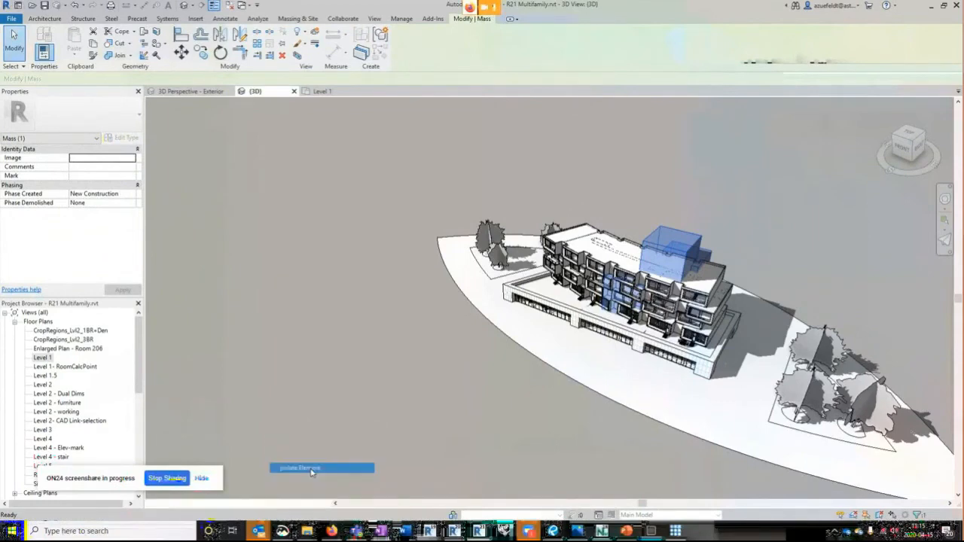
click(736, 305)
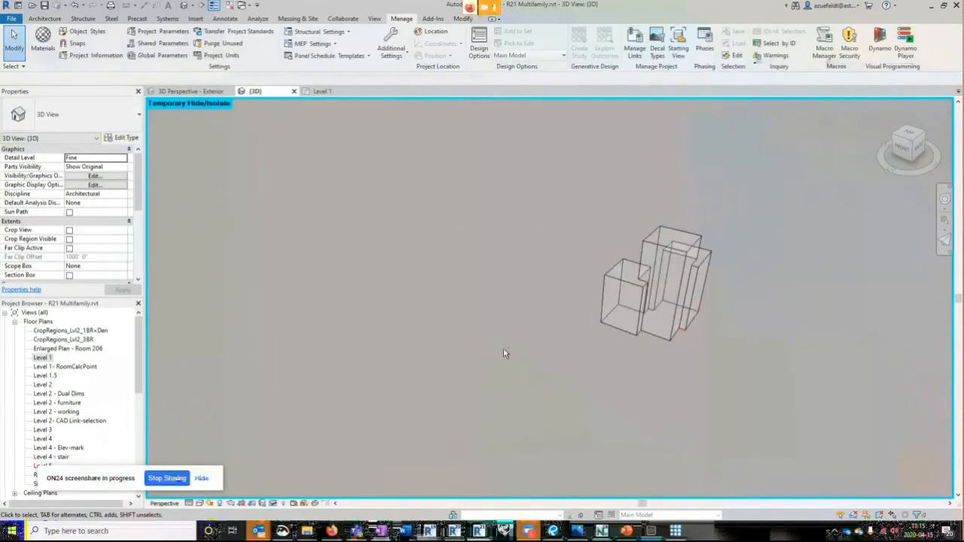
shift+middle_drag(504, 350, 782, 381)
scroll(642, 142, up, 4)
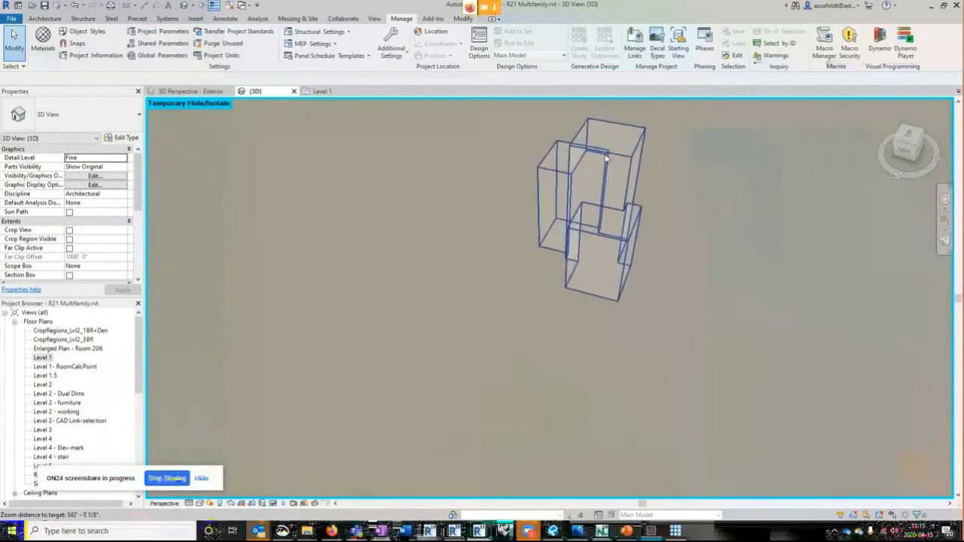
click(606, 158)
click(757, 294)
shift+middle_drag(757, 294, 560, 299)
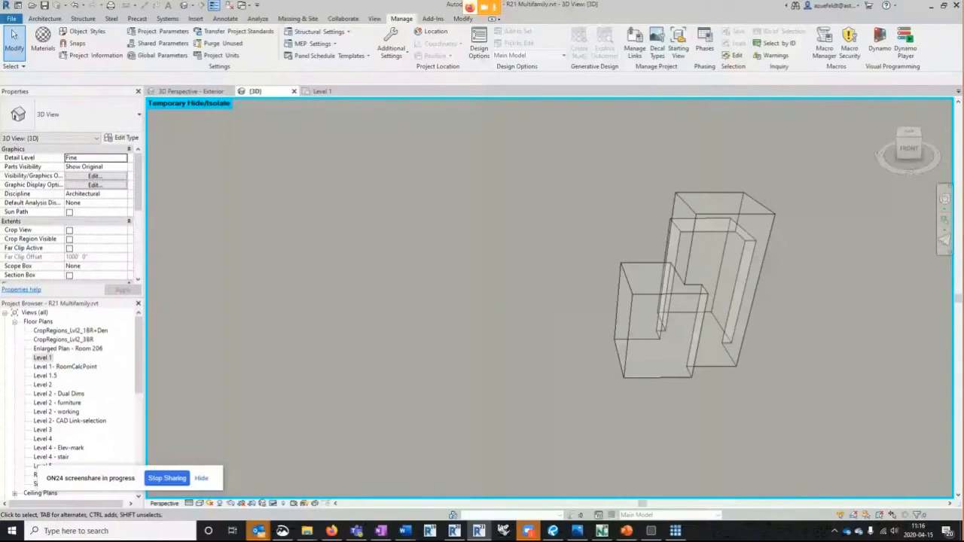
- Switch to the Revit 2020 window with Project1 and minimize it to return to the R21 Multifamily model
click(455, 535)
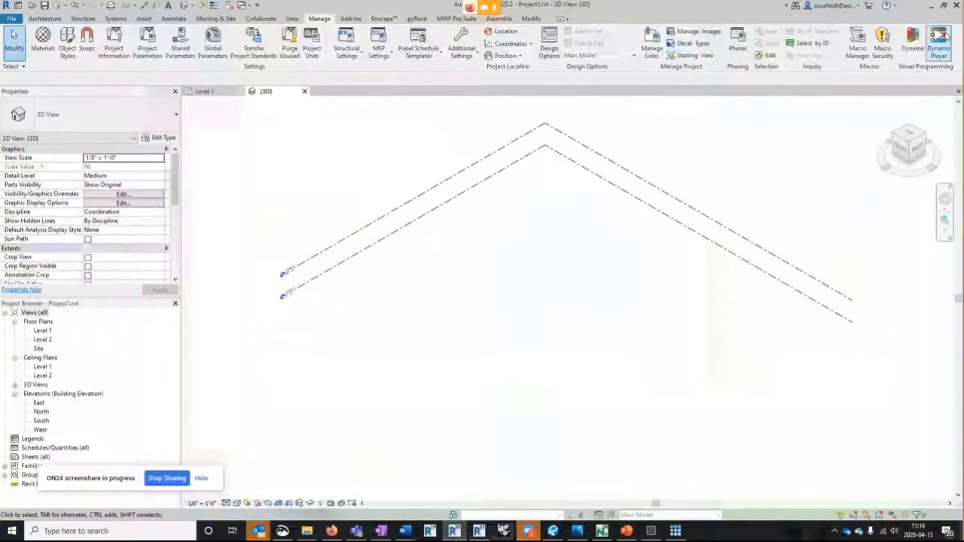
click(934, 5)
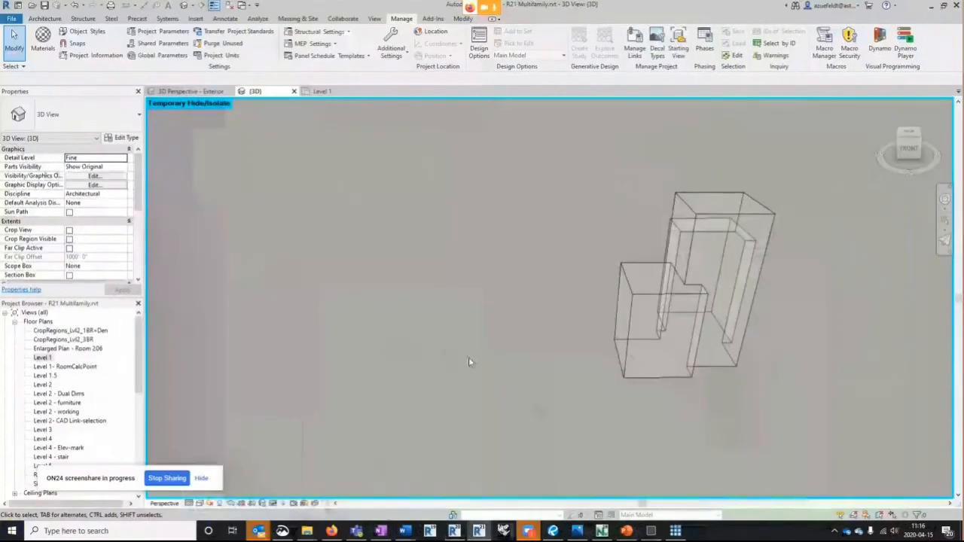